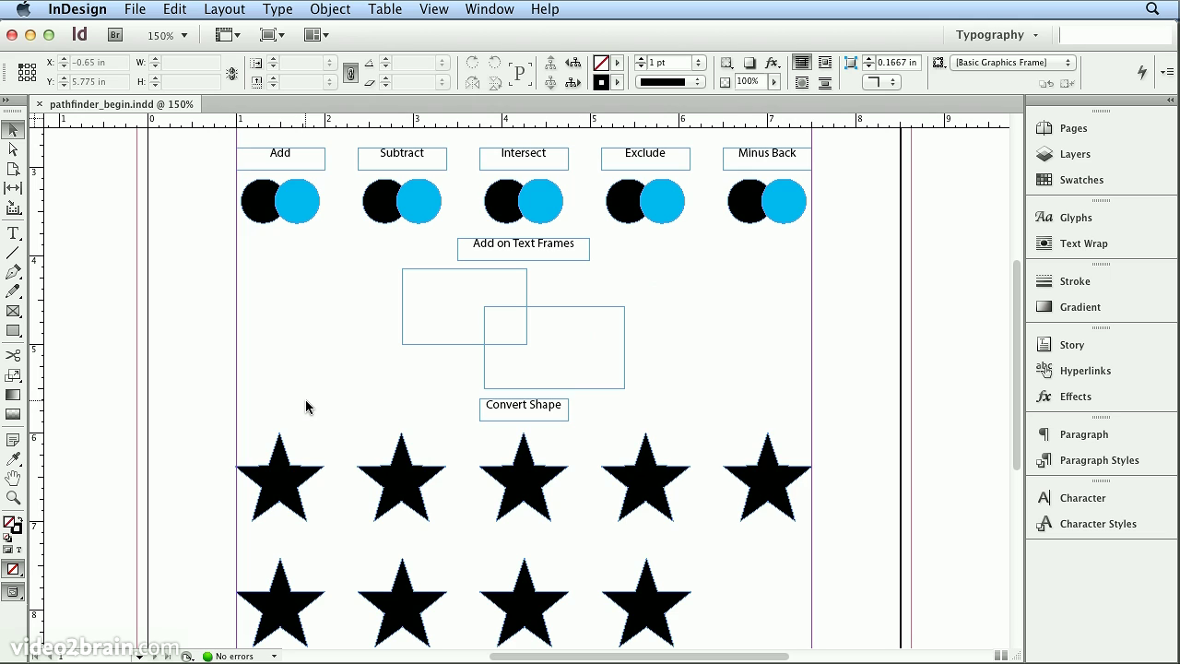
- Show the Pathfinder panel group, dock it below Character Styles, and expand Pathfinder
scroll(305, 399, "up", 8)
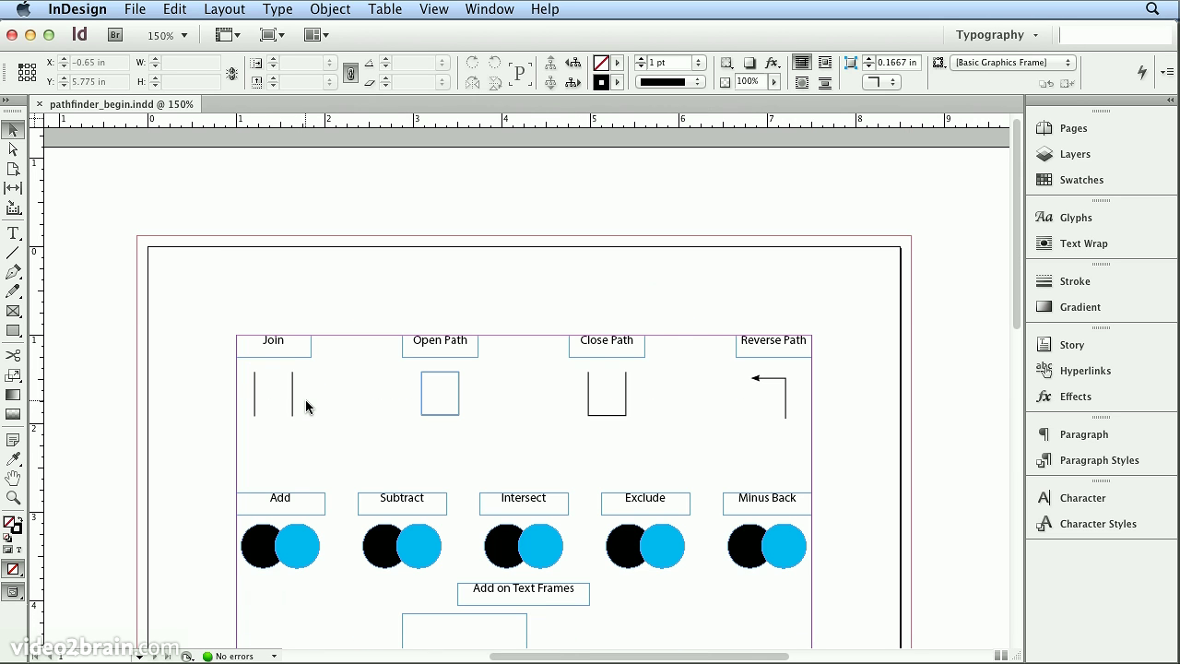
key("super+equal")
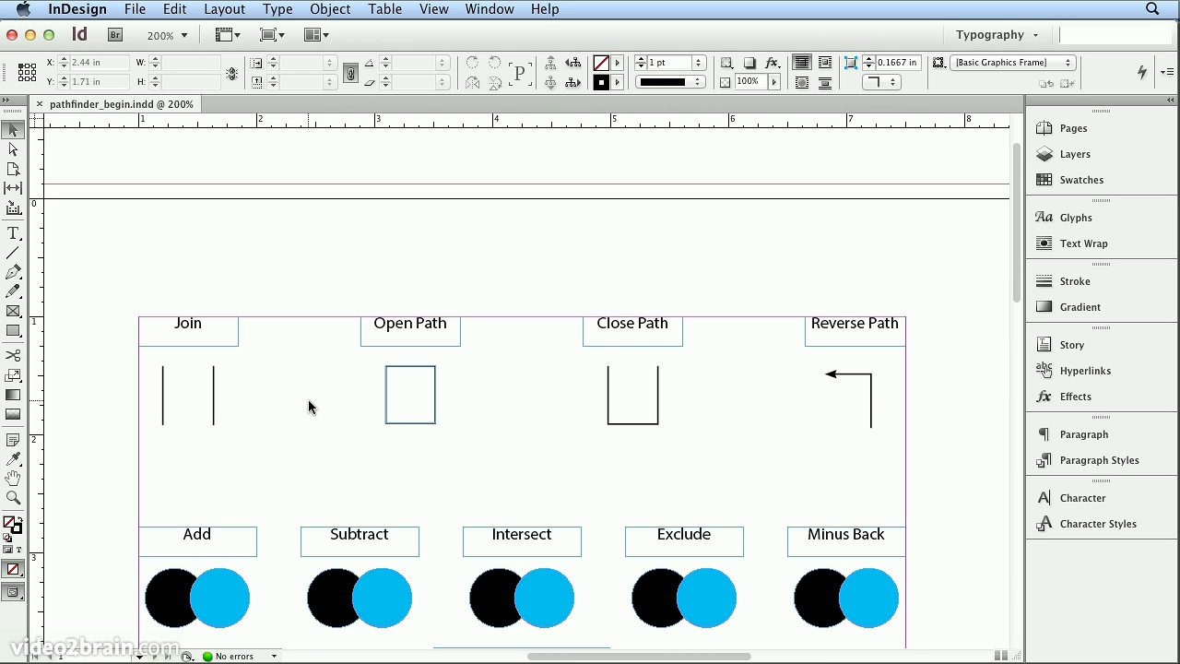
left_click(511, 8)
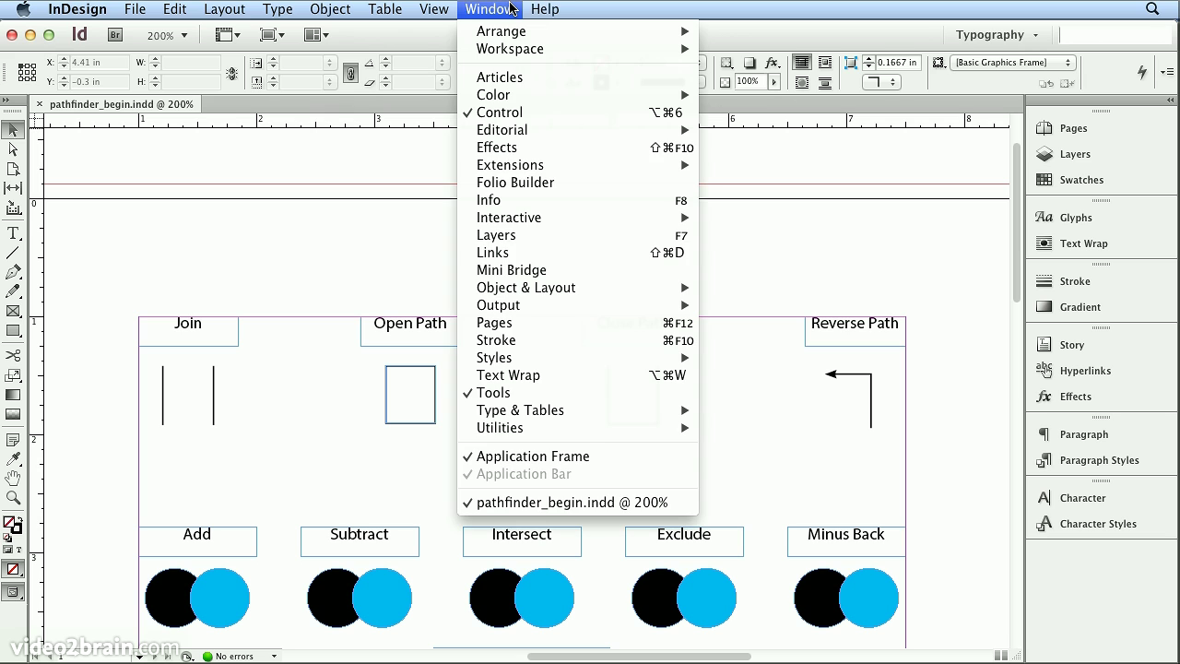
mouse_move(602, 292)
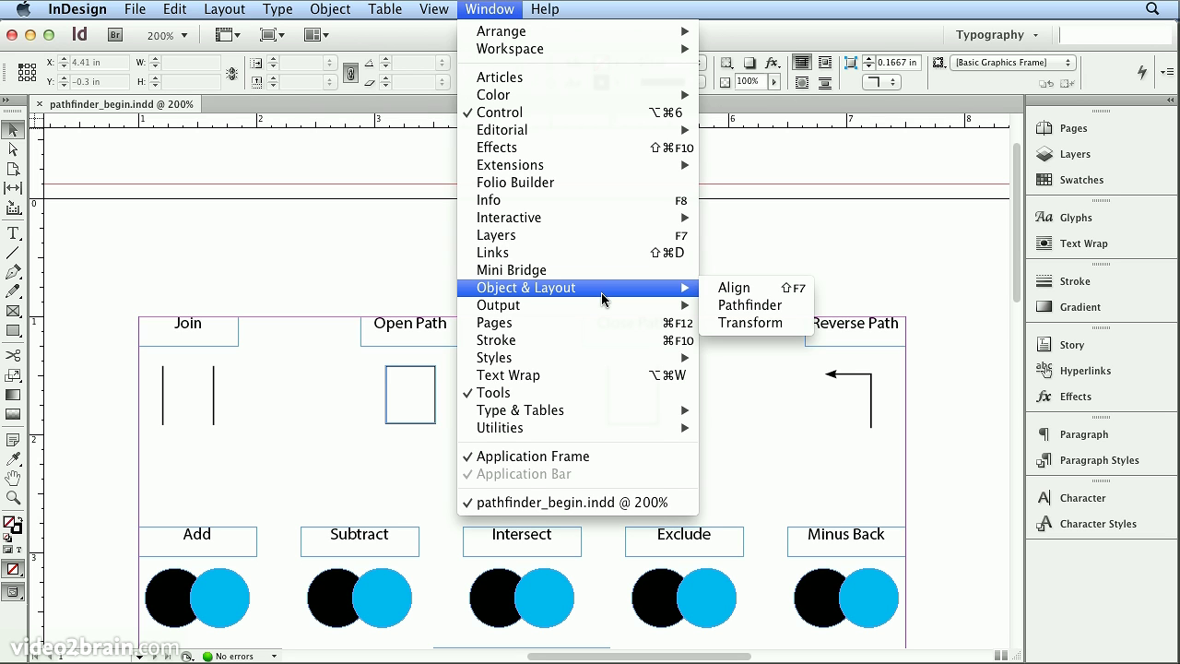
left_click(750, 305)
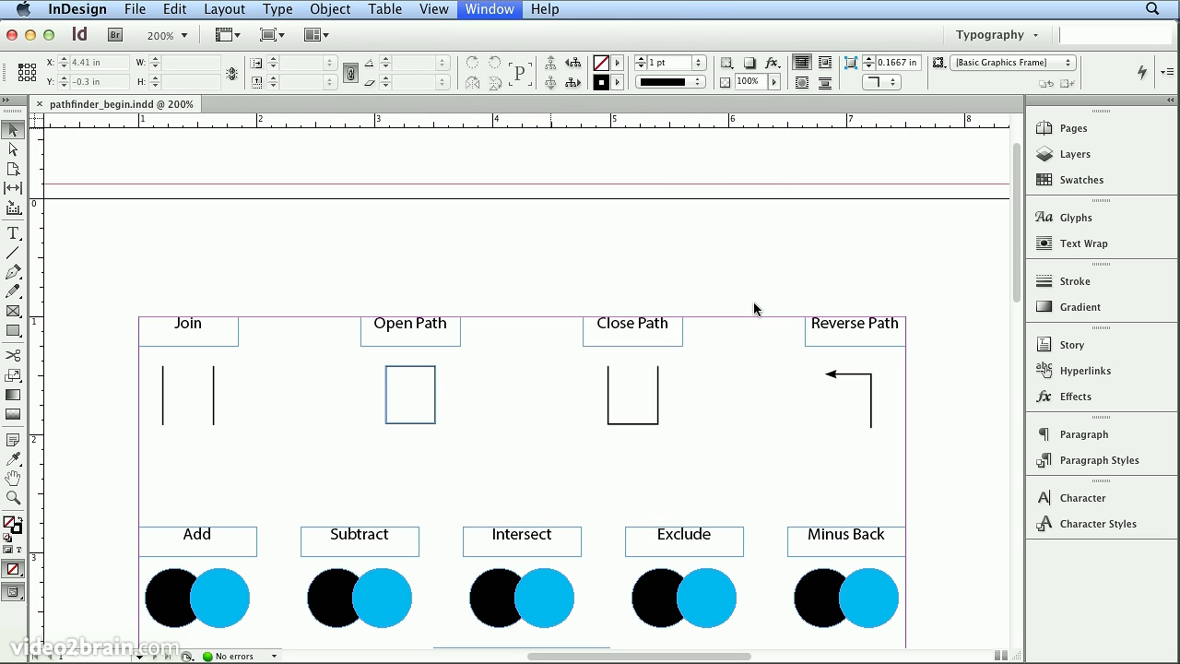
left_click_drag(621, 254, 1074, 545)
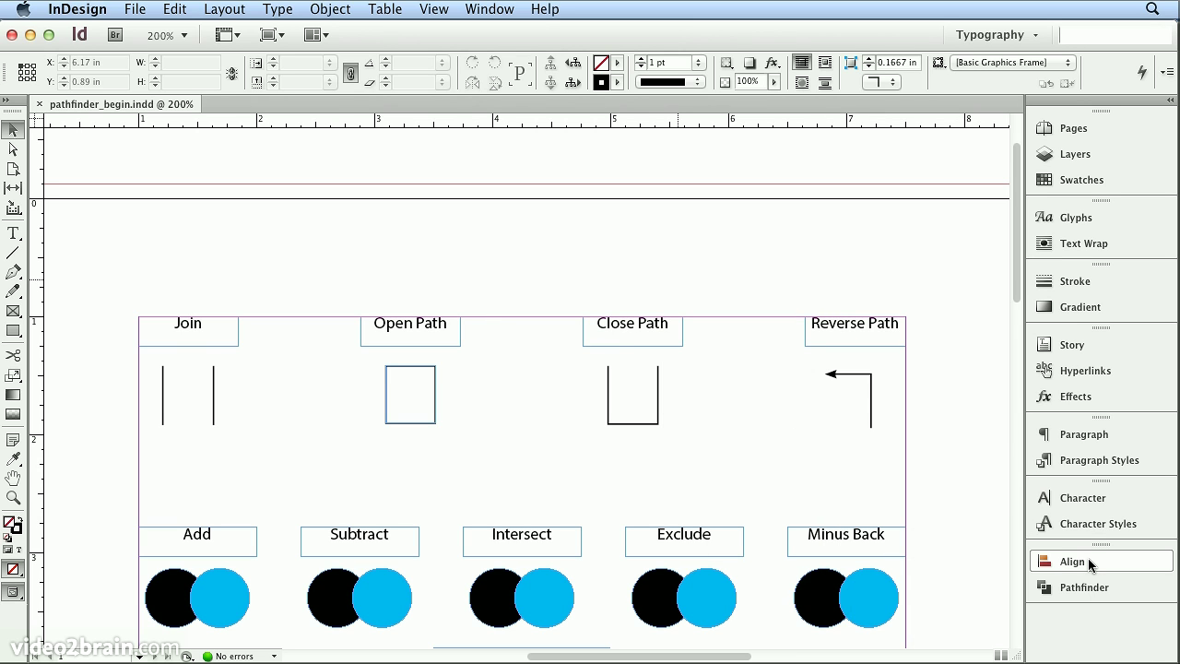
left_click(1091, 583)
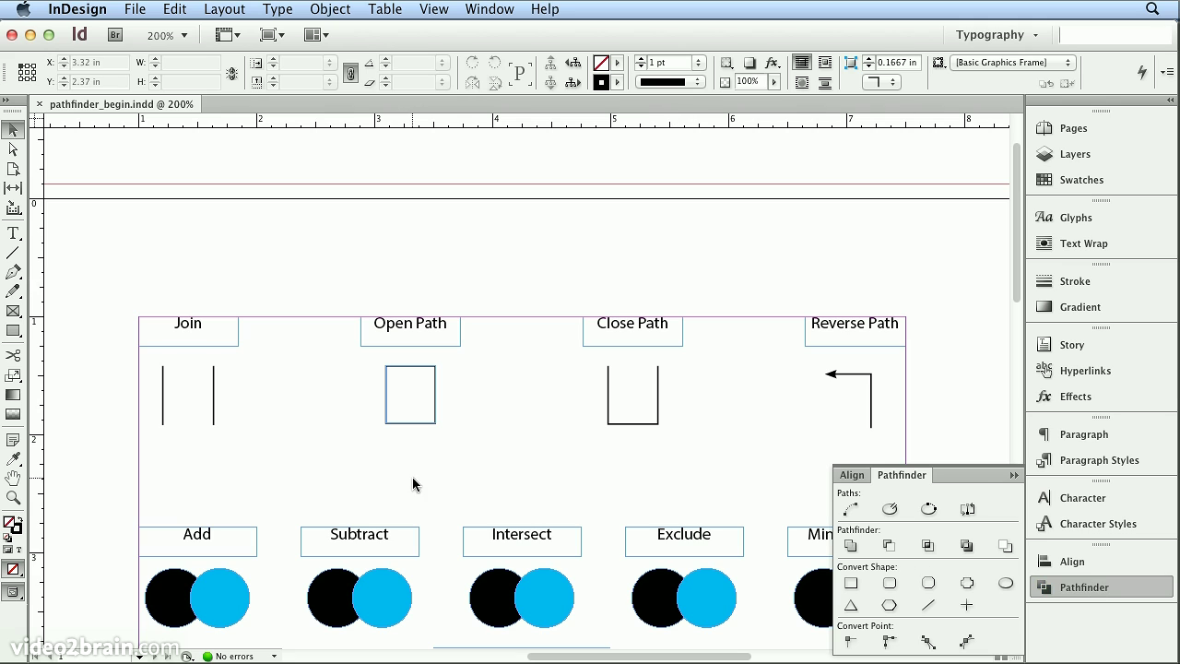
- Join the two vertical lines under the Join heading into a single path
left_click_drag(149, 378, 221, 397)
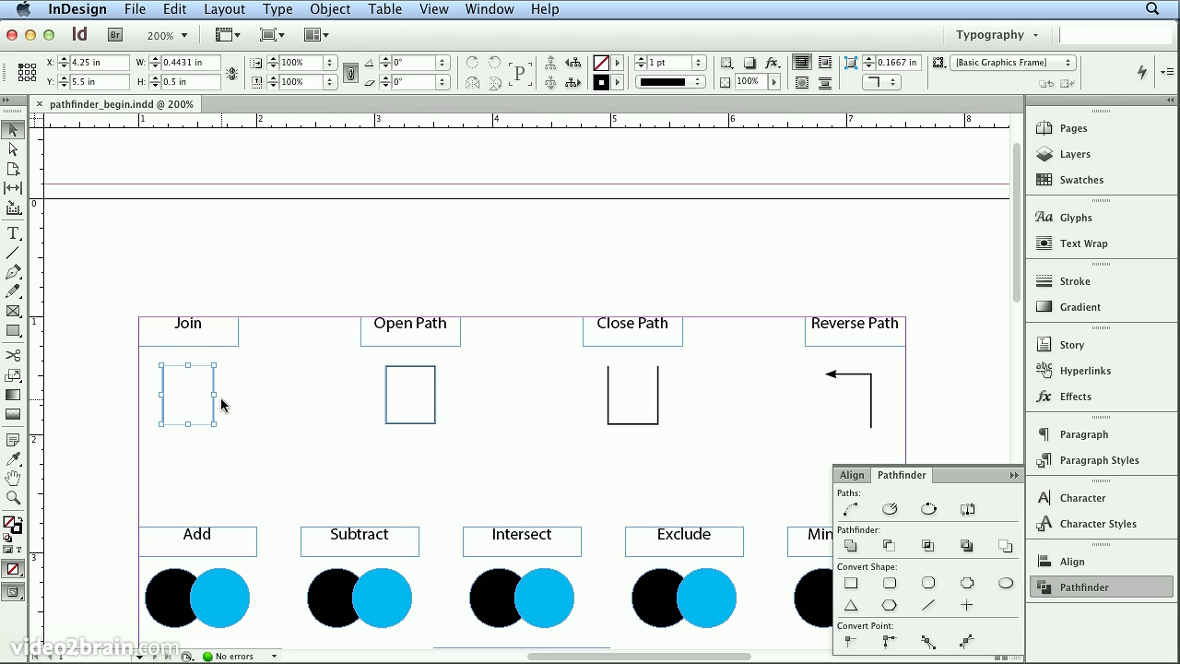
left_click_drag(105, 386, 261, 414)
left_click(261, 413)
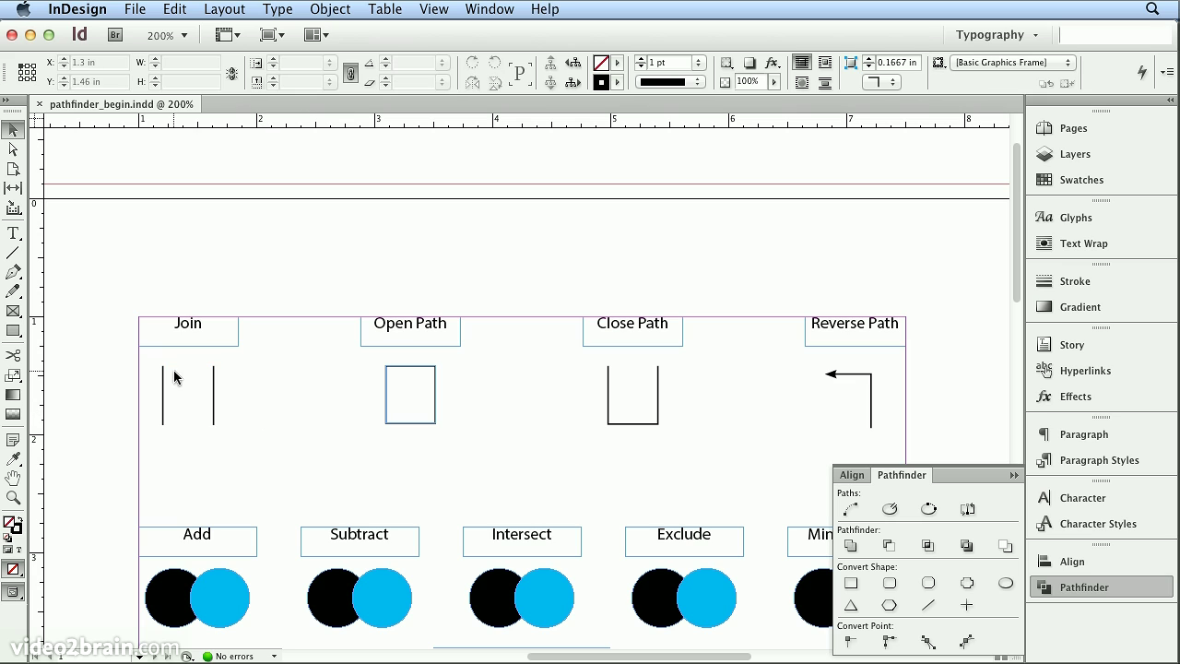
left_click_drag(151, 384, 246, 401)
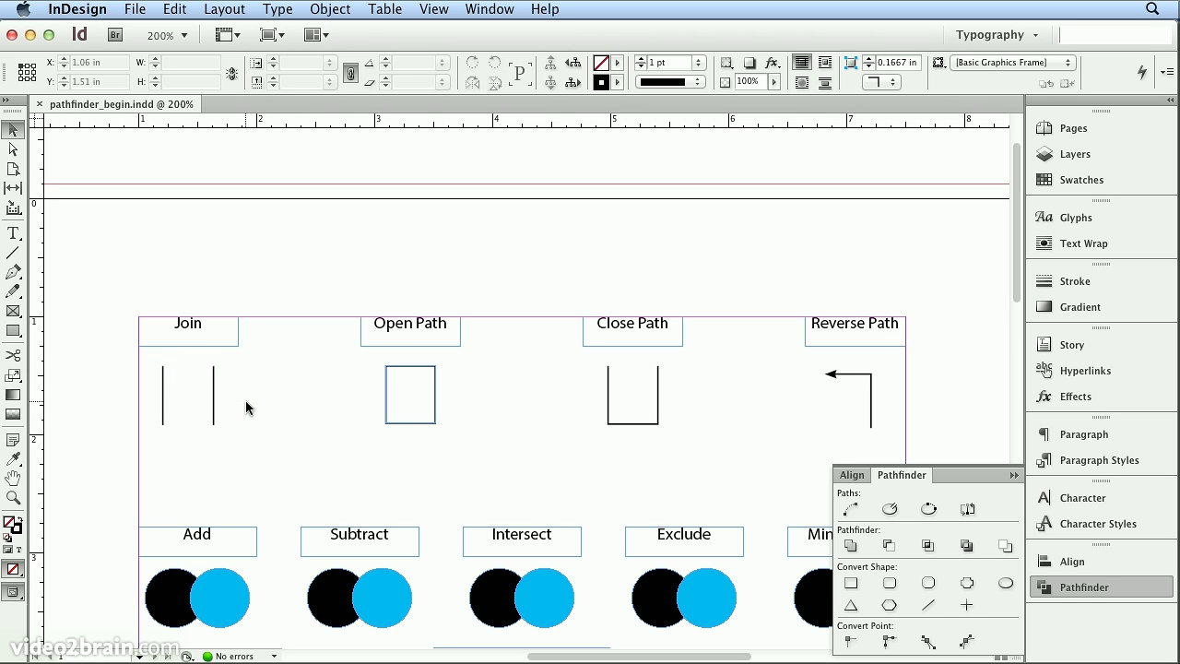
left_click(845, 509)
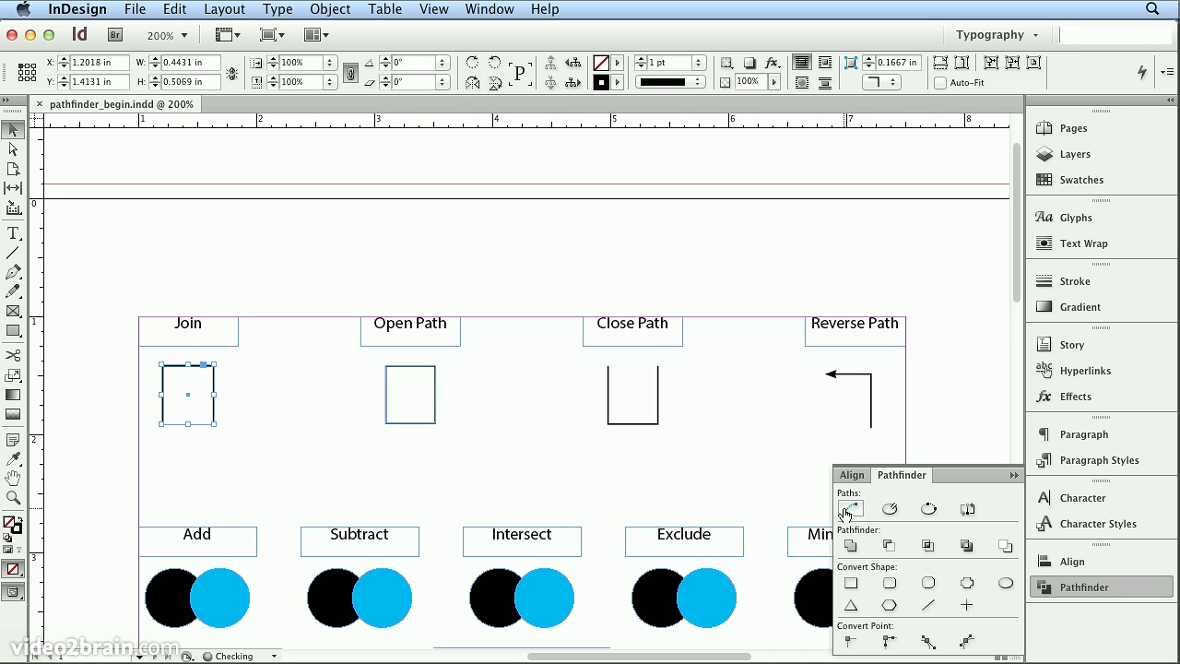
left_click(258, 394)
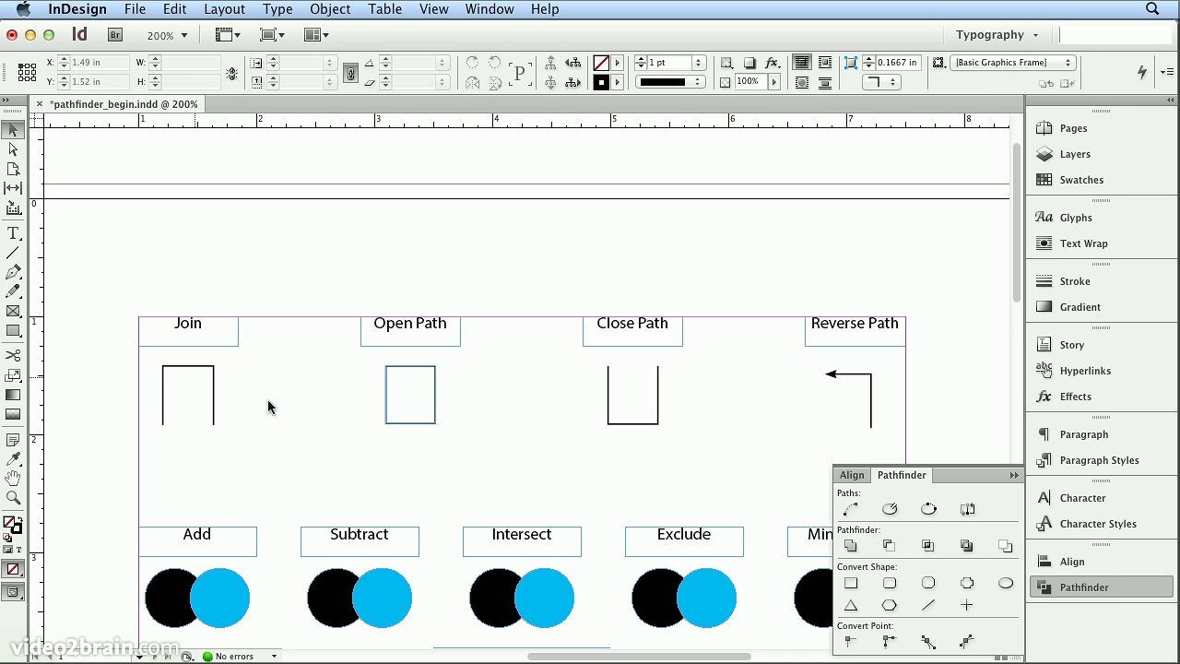
- Open the path of the square under Open Path and pull its two lower-right endpoints apart
left_click(417, 422)
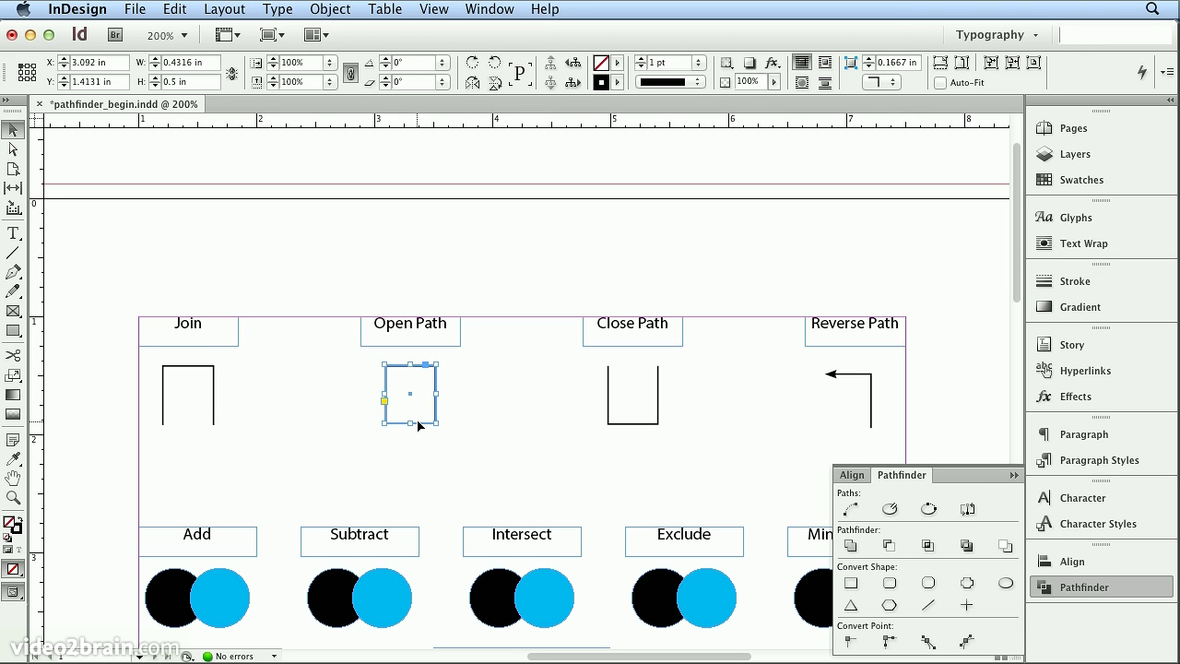
left_click(886, 519)
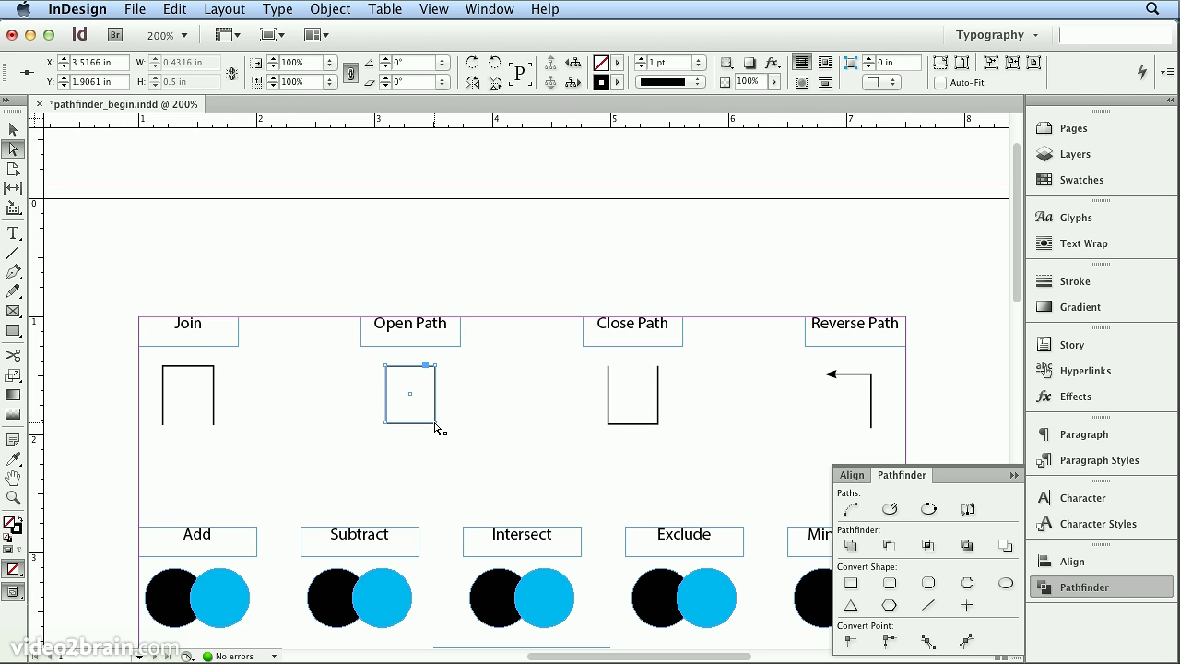
mouse_move(436, 425)
left_mouse_down()
mouse_move(450, 416)
mouse_move(434, 441)
mouse_move(452, 415)
left_mouse_up()
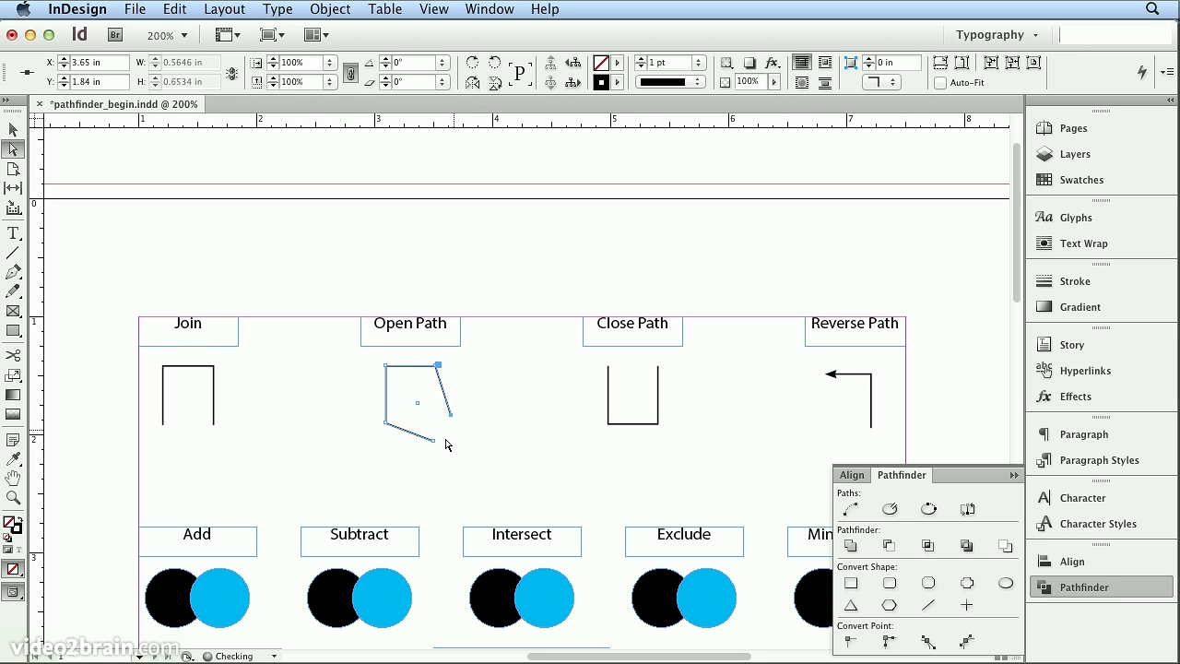
left_click(451, 440)
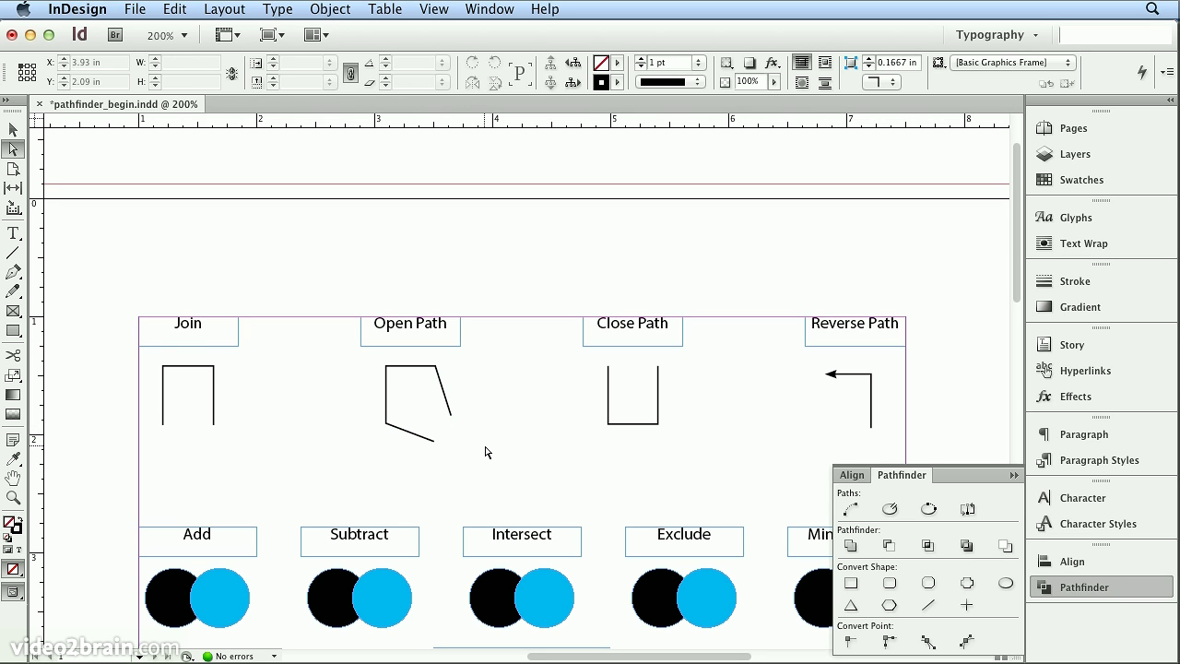
- Close the open three-sided path under the Close Path heading
key("v")
left_click(617, 424)
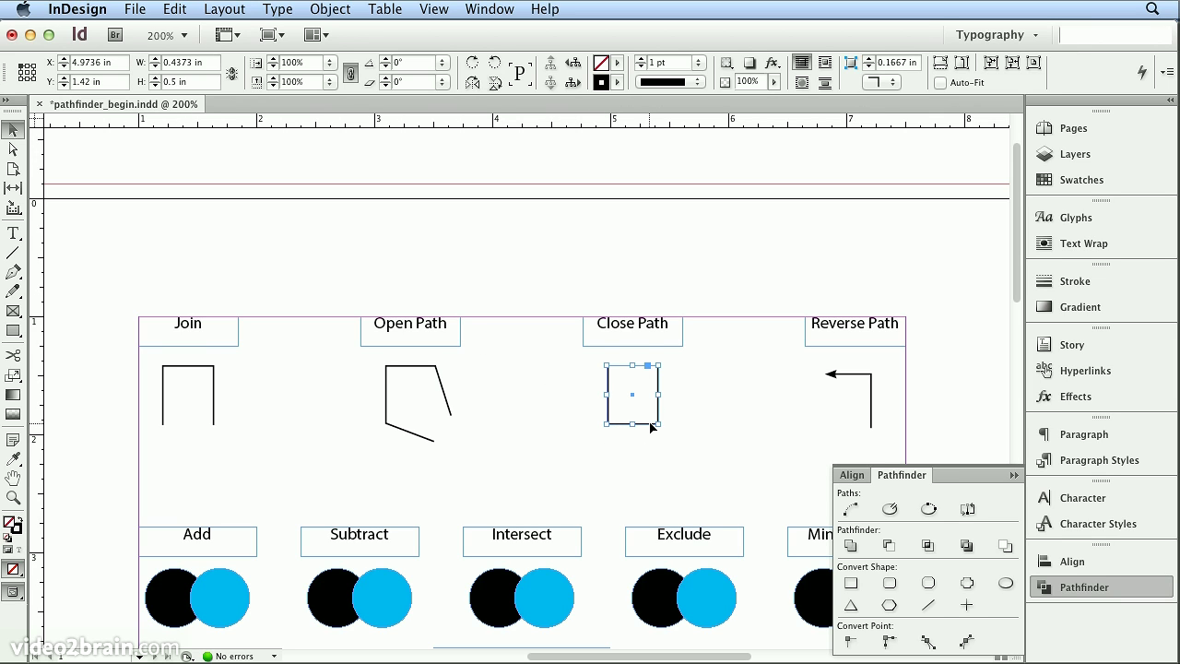
left_click(926, 511)
left_click(767, 453)
left_click(643, 423)
left_click(731, 423)
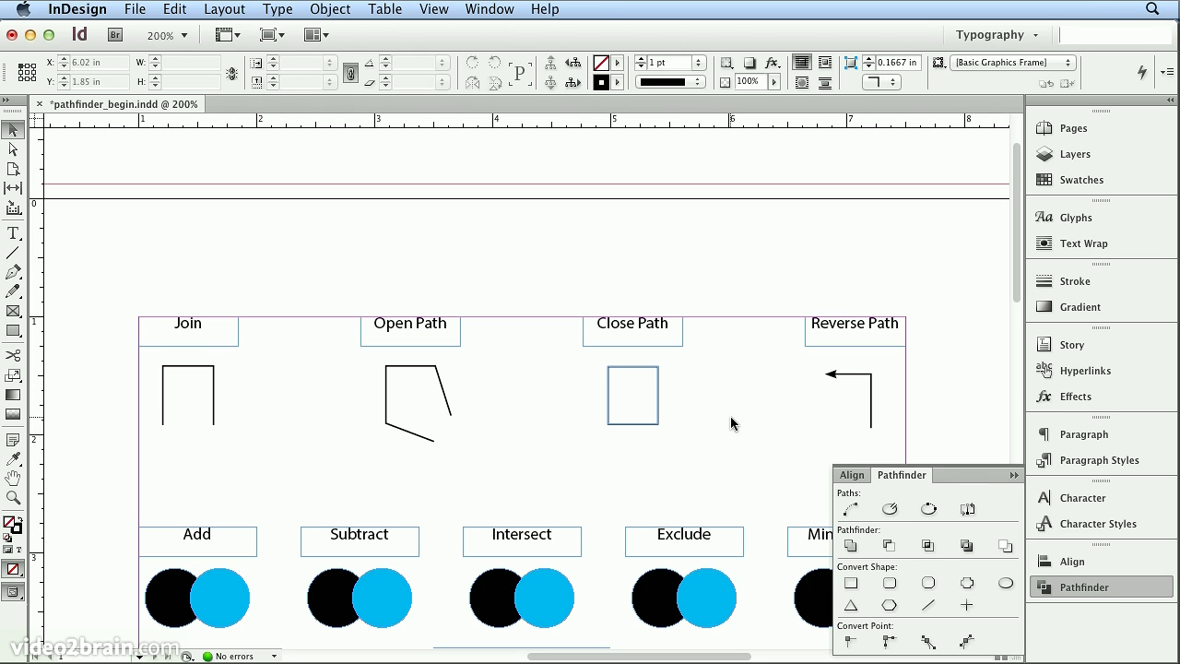
- Check the stroke's start arrowhead on the path under Reverse Path and reverse the path's direction
left_click(835, 378)
left_click(836, 376)
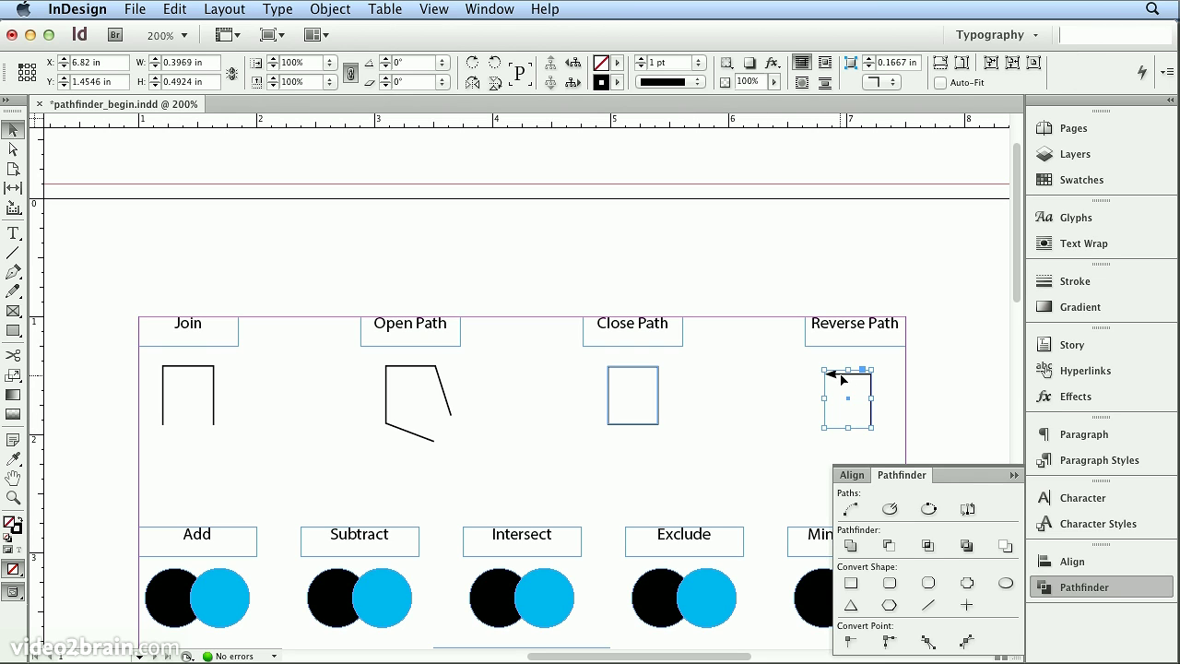
left_click(1072, 281)
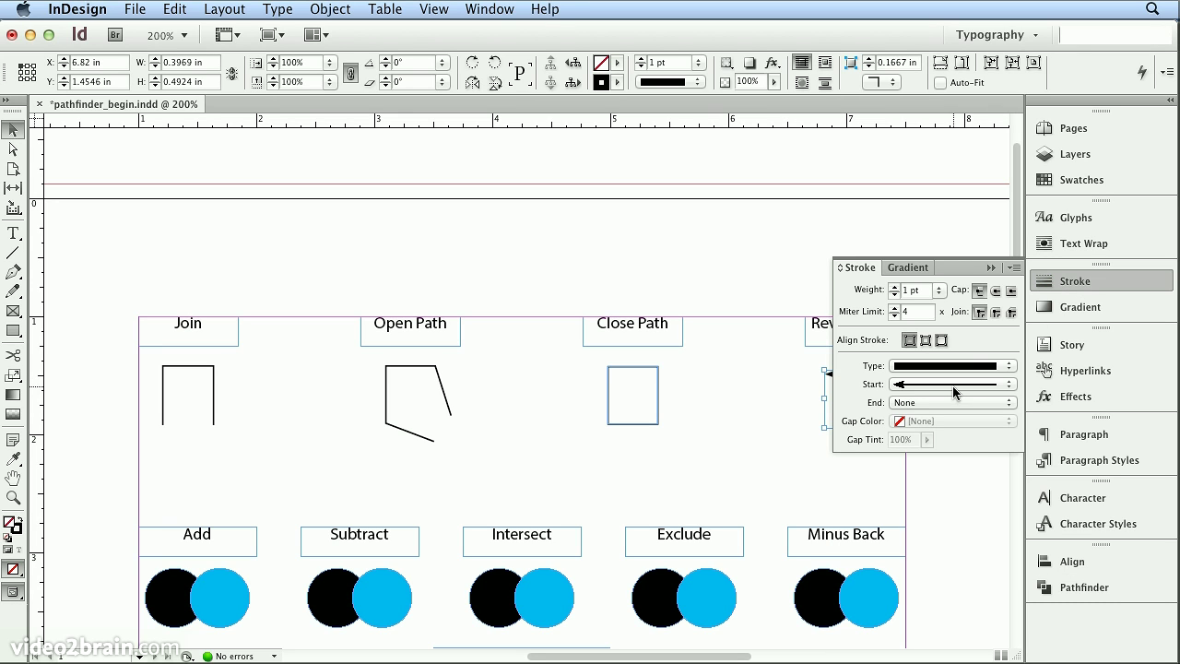
left_click(940, 386)
left_click(954, 388)
left_click(1055, 284)
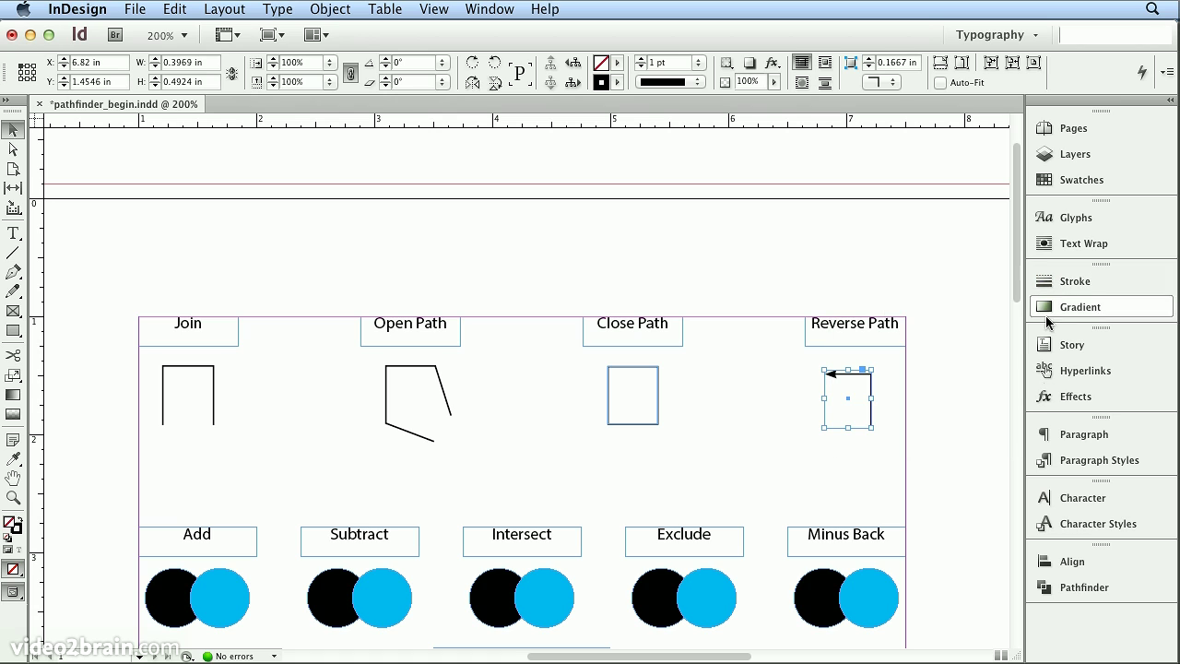
left_click(1063, 591)
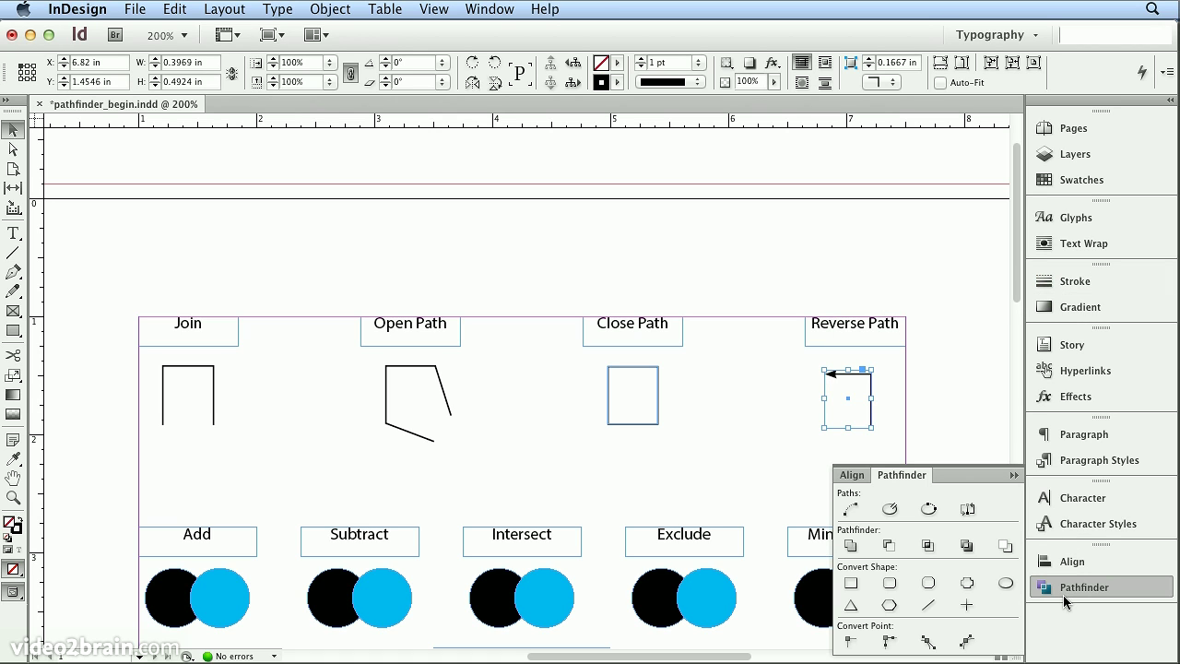
left_click(971, 514)
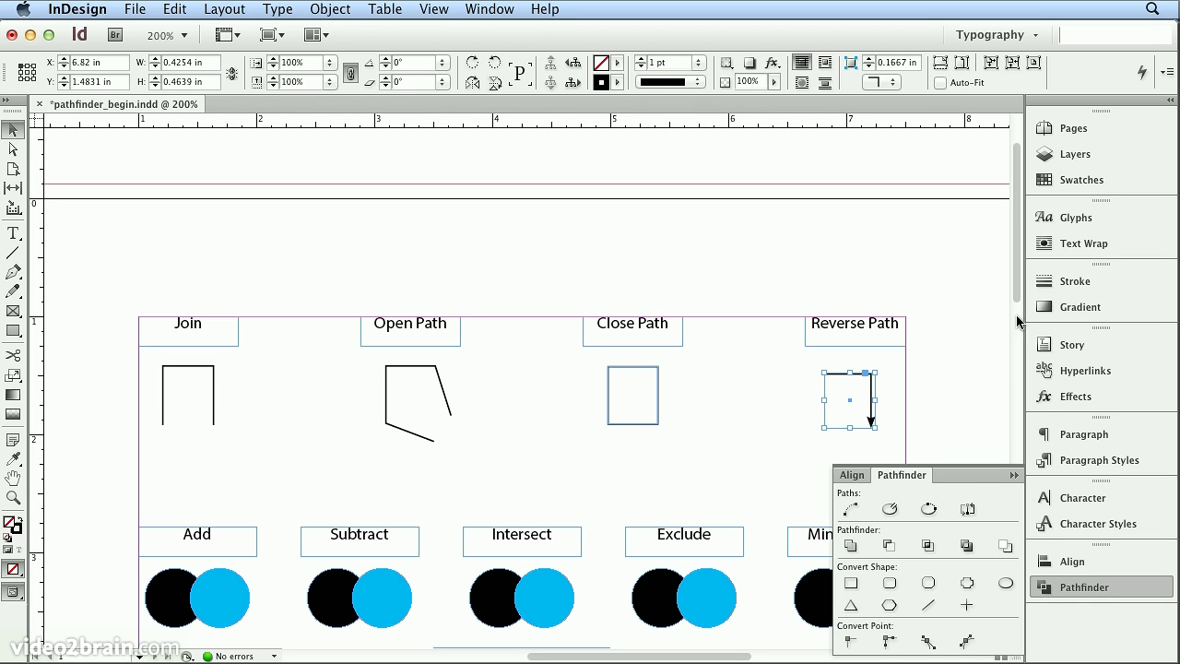
- Examine the start and end arrowhead settings of the reversed path's stroke
left_click(1042, 285)
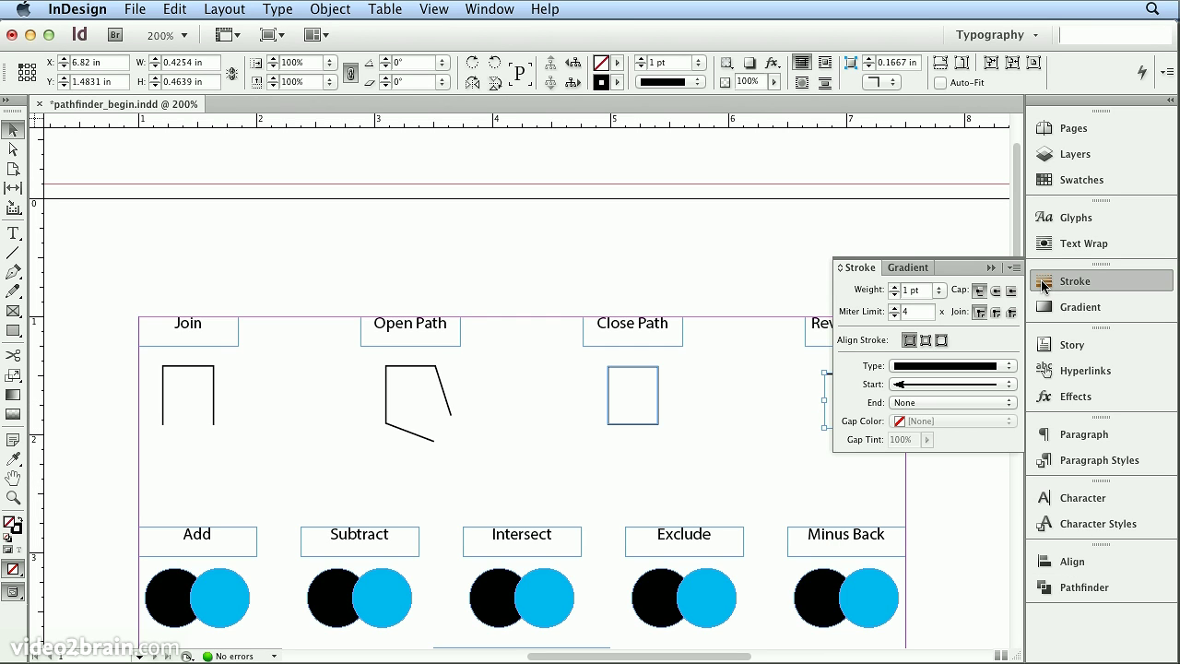
left_click(929, 387)
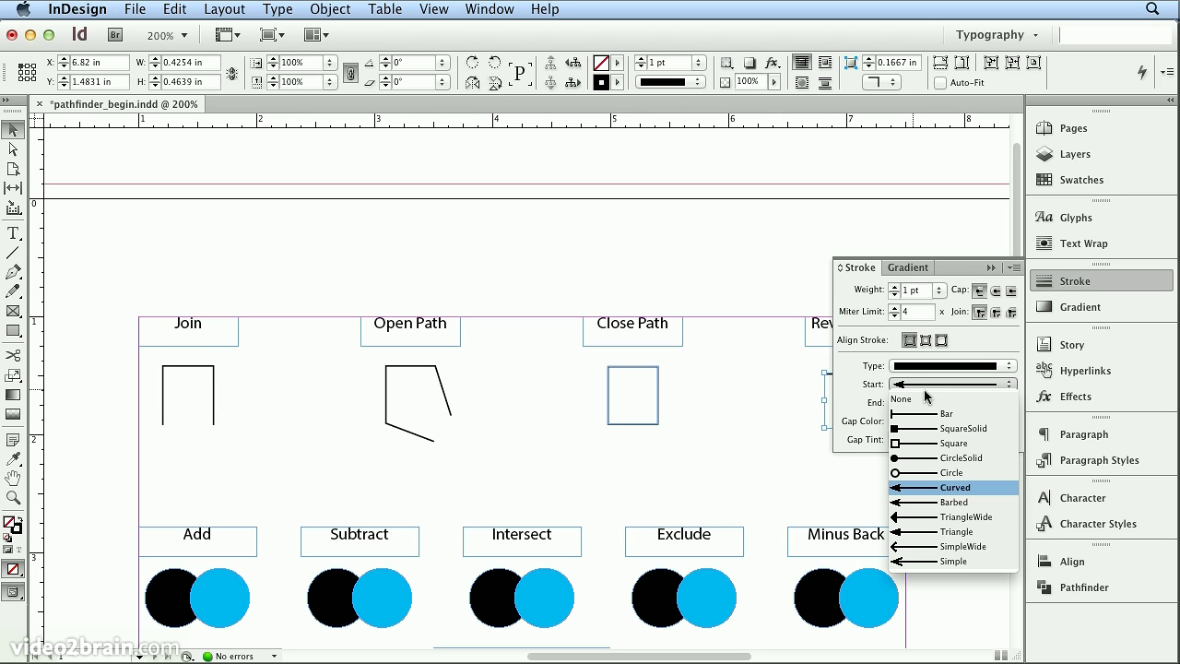
left_click(924, 389)
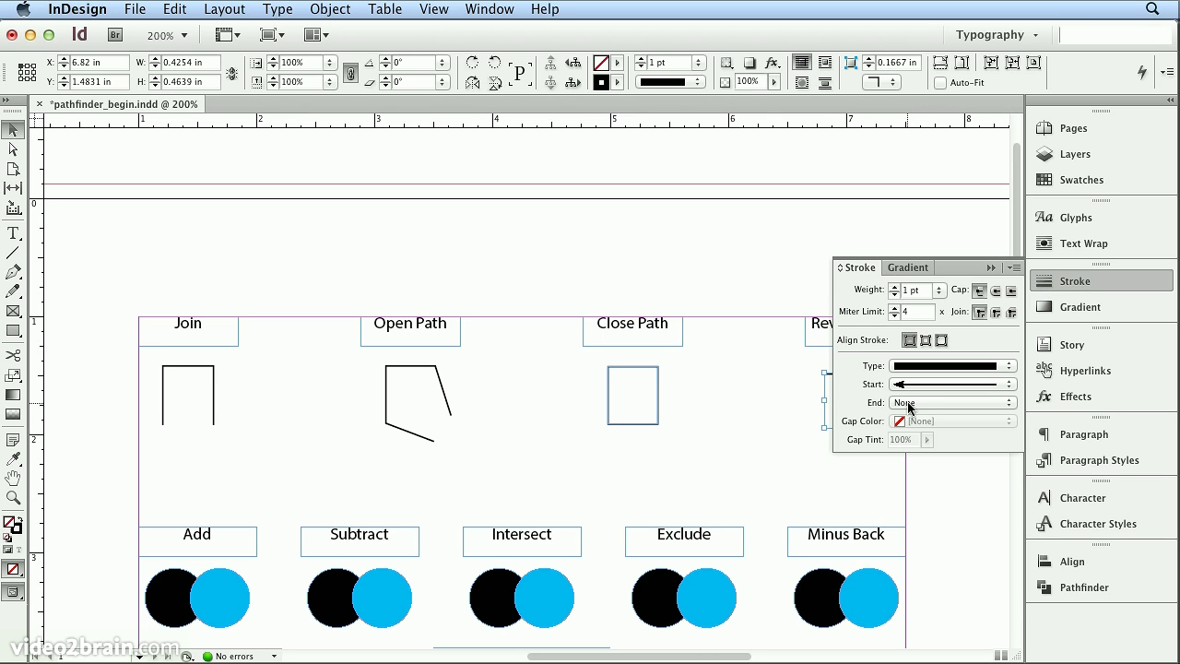
left_click(1074, 283)
left_click(1089, 591)
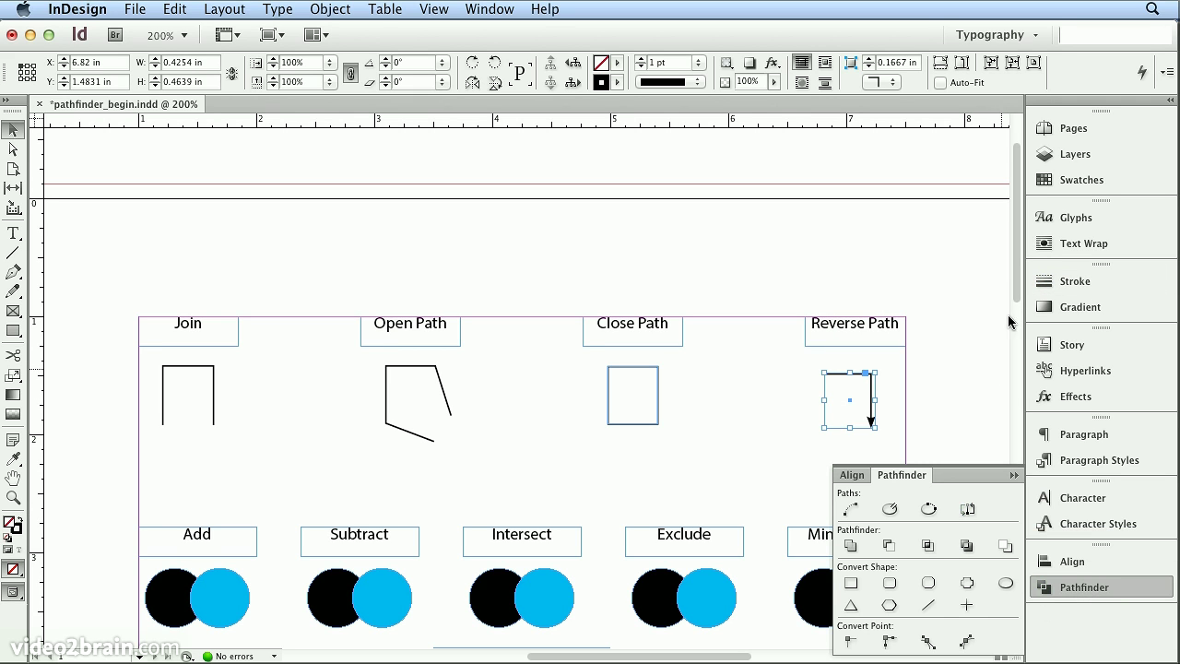
- Combine the two circles under Add into one shape and inspect its outline with the Direct Selection tool
scroll(1014, 309, "down", 5)
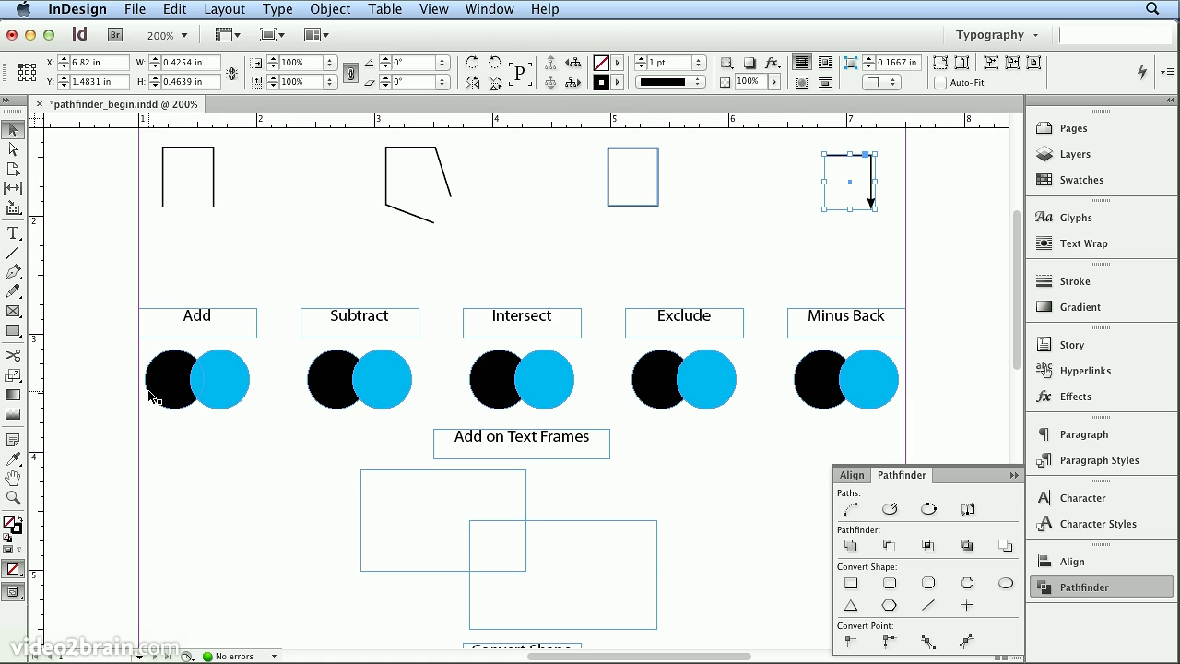
left_click_drag(119, 371, 255, 427)
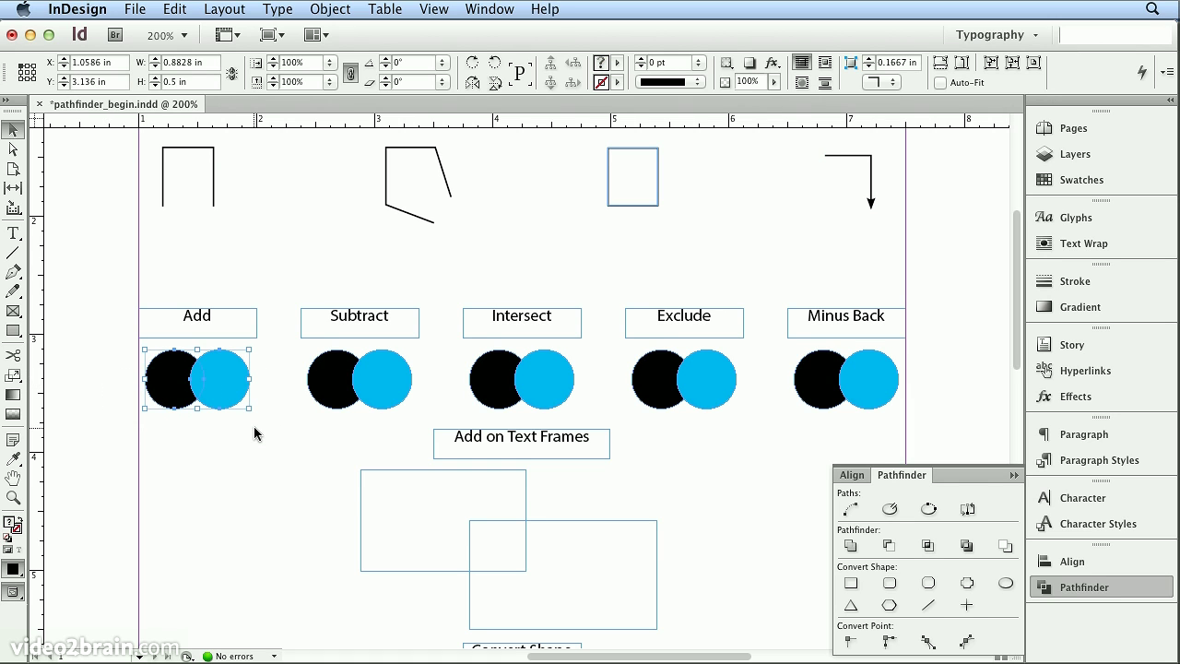
left_click(849, 545)
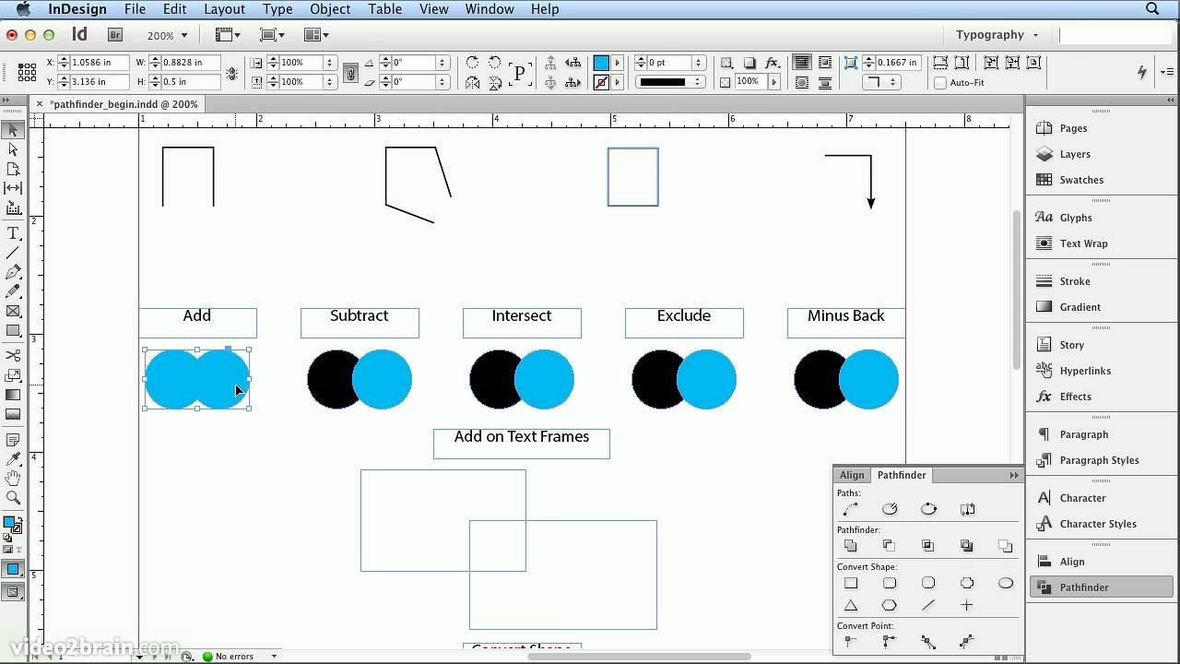
left_click(231, 452)
left_click(220, 398)
left_click(13, 149)
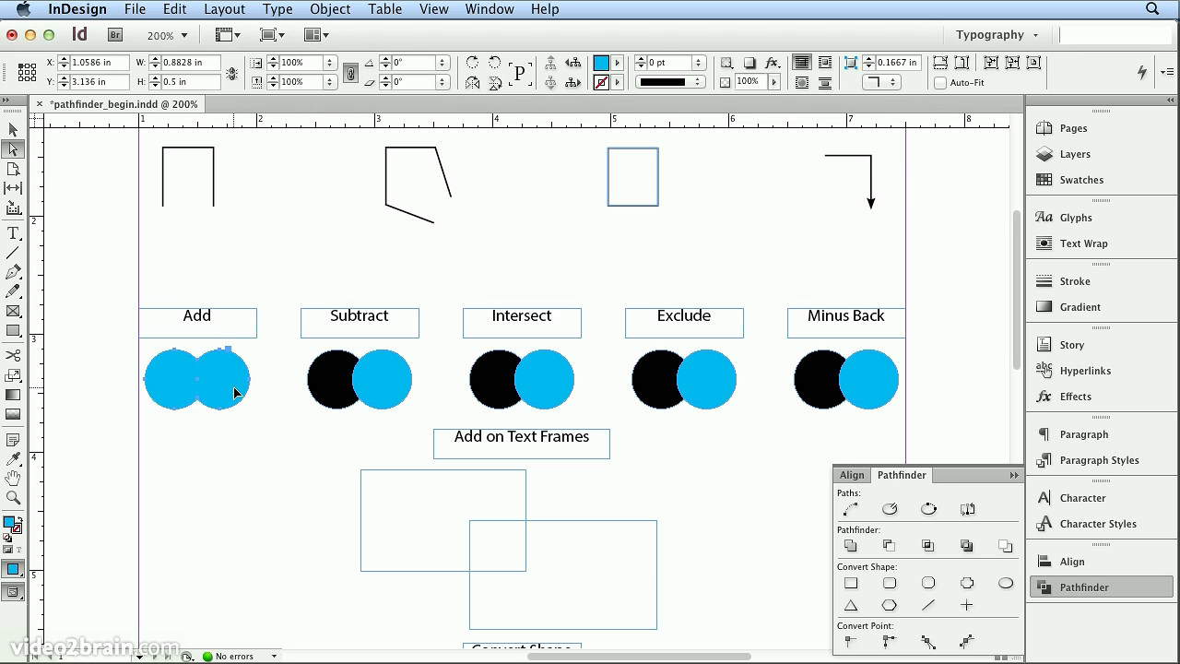
- Subtract the blue circle from the black circle under the Subtract heading
left_click(12, 130)
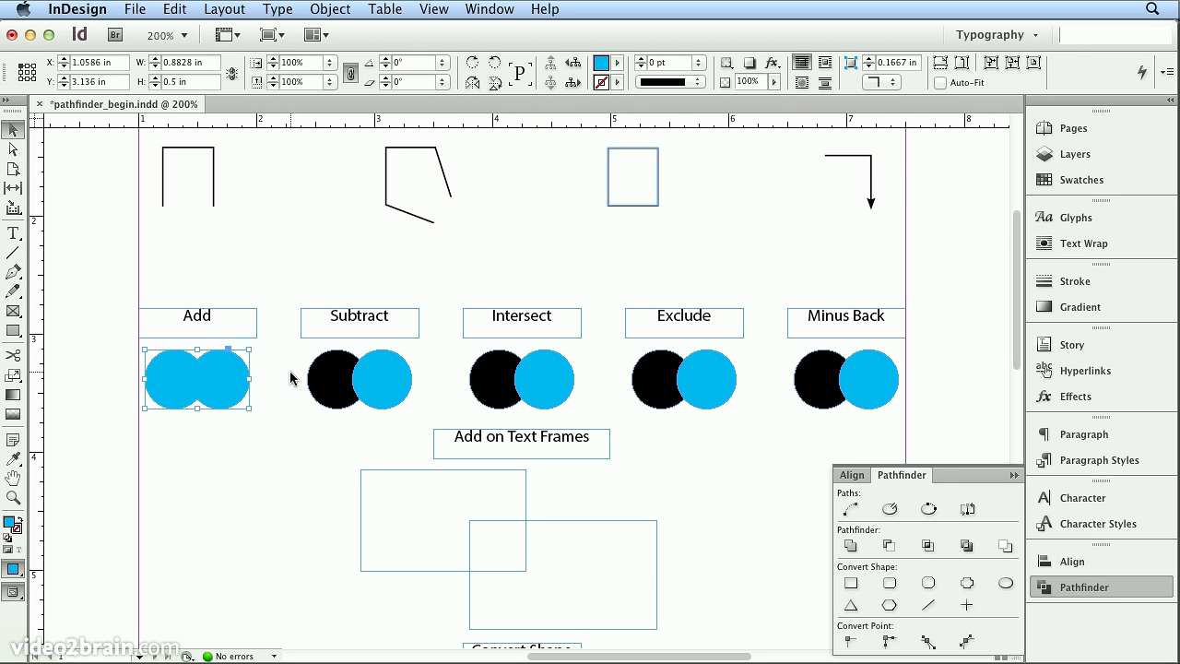
left_click(284, 373)
left_click_drag(283, 372, 446, 419)
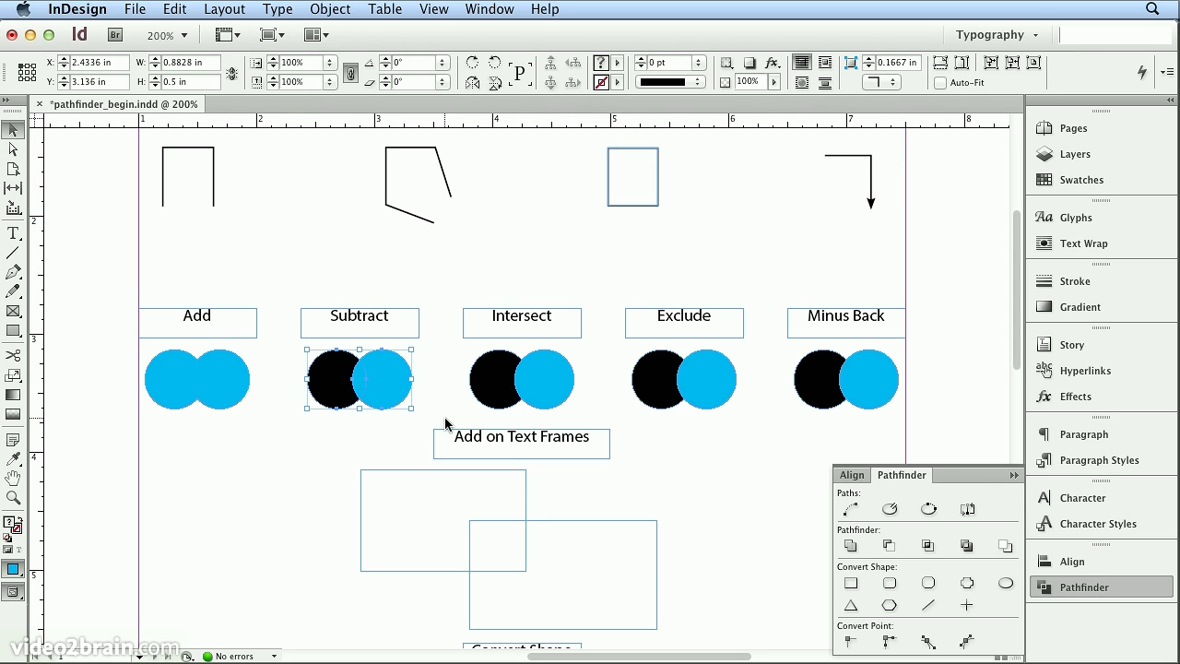
left_click(884, 545)
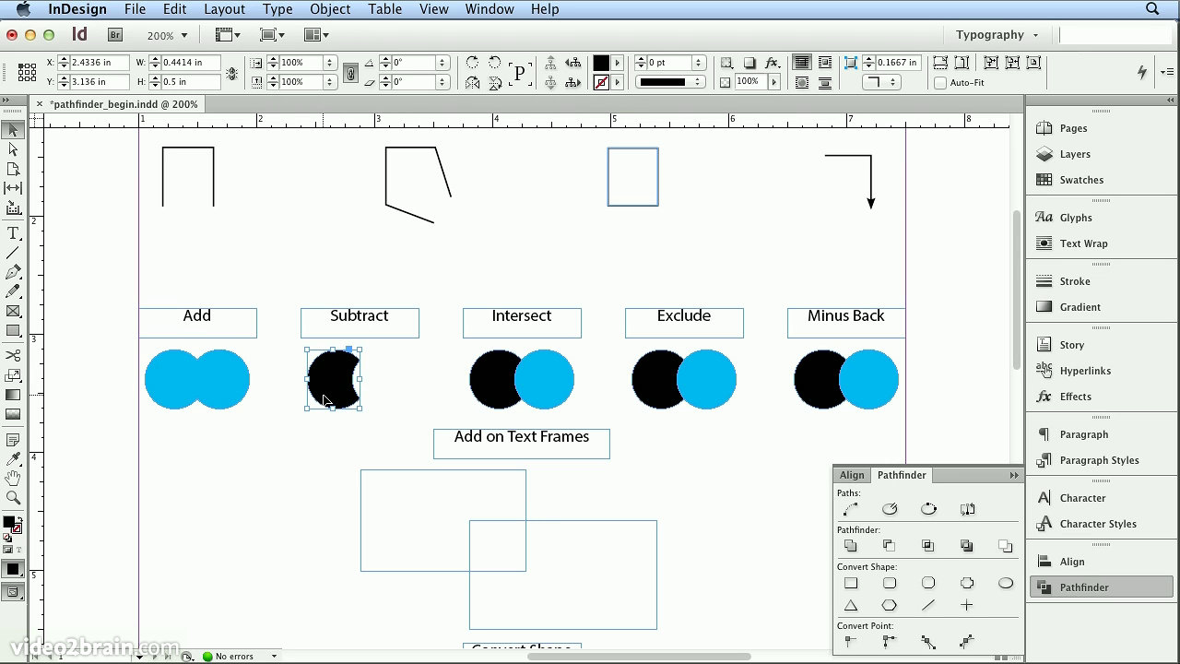
left_click(369, 398)
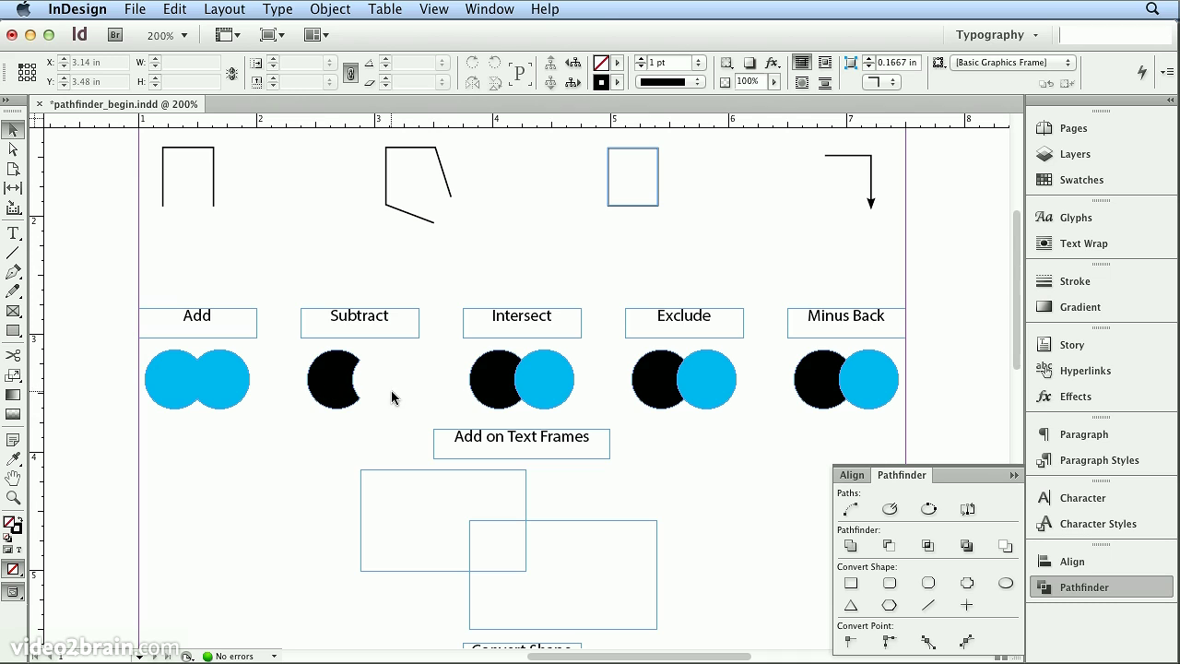
- Reduce the two circles under the Intersect heading to their overlapping area
left_click_drag(434, 369, 578, 403)
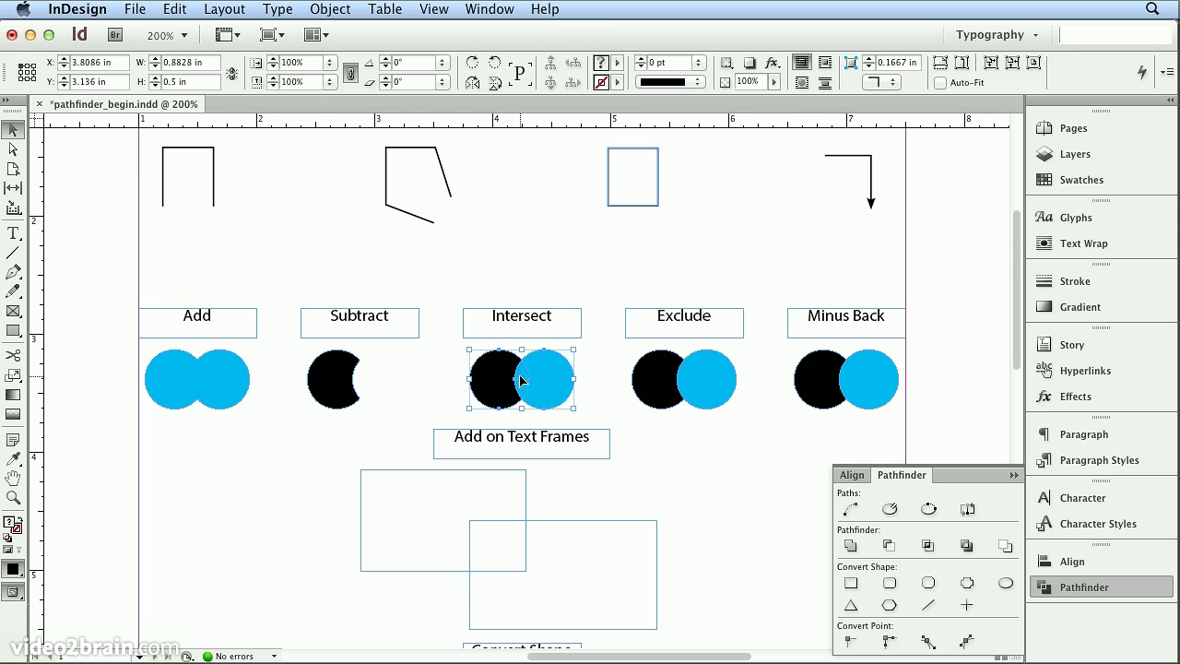
left_click(930, 553)
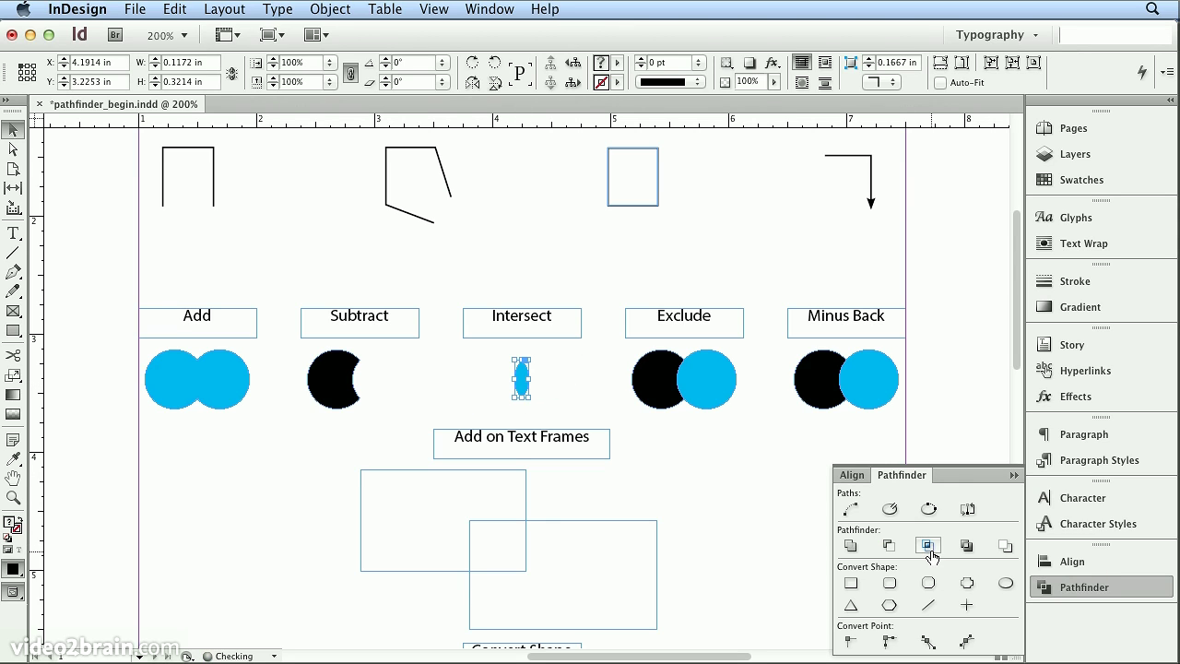
left_click(559, 398)
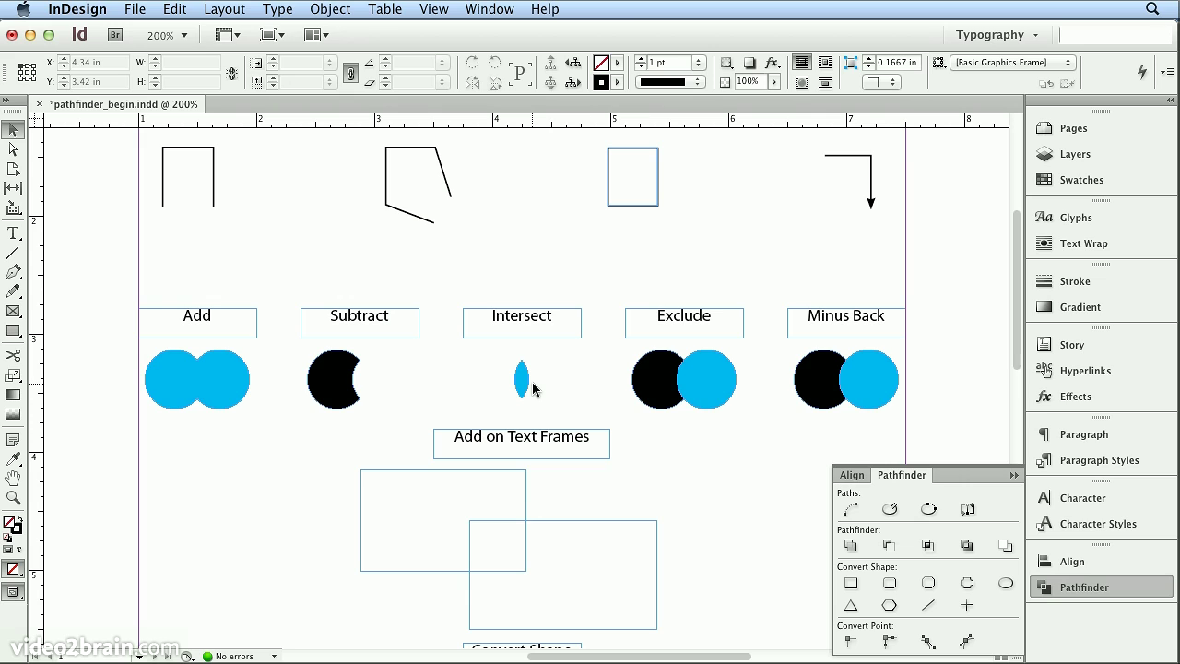
- Exclude the overlapping area of the two circles under the Exclude heading
left_click_drag(609, 373, 779, 423)
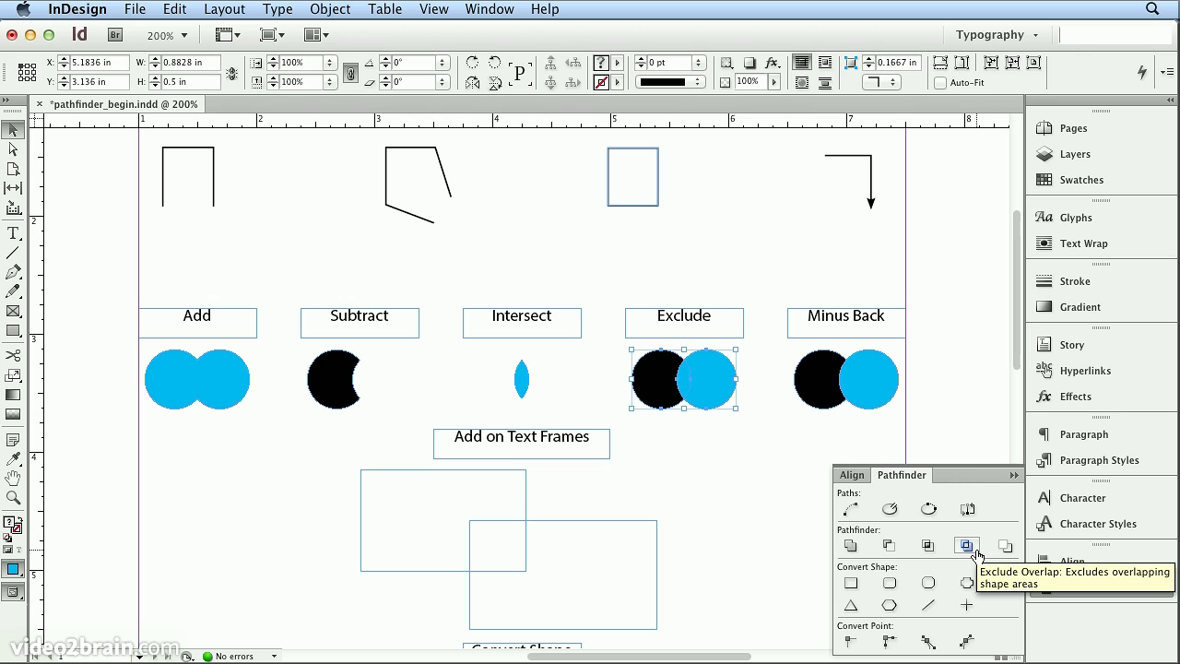
left_click(975, 550)
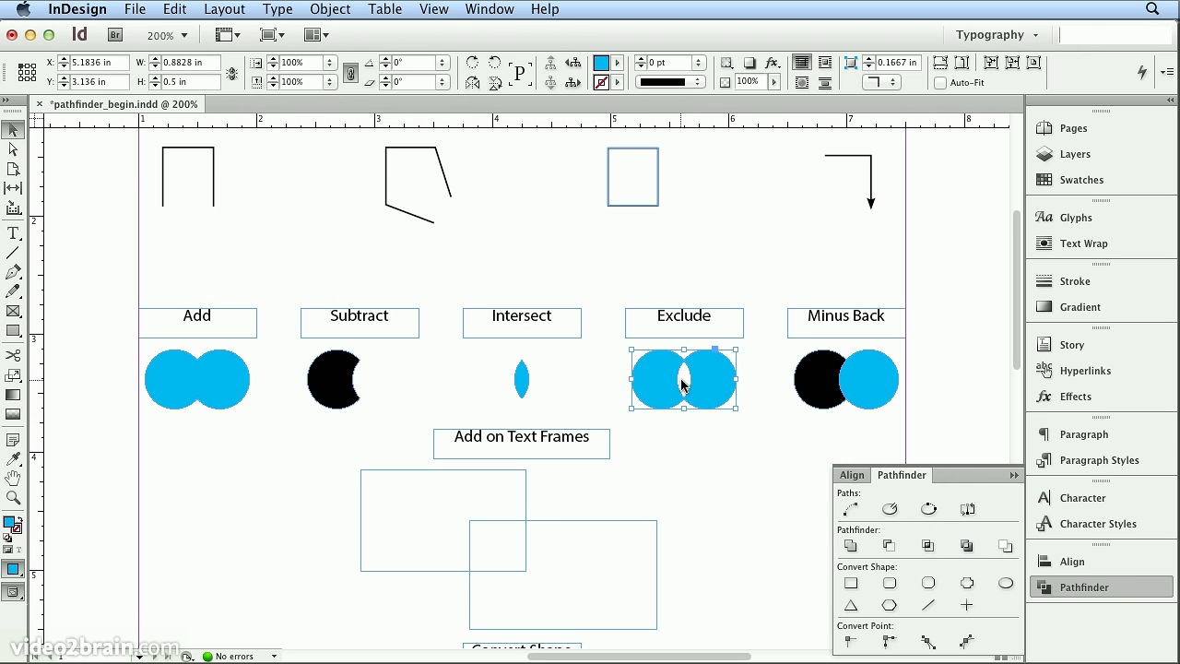
left_click(751, 465)
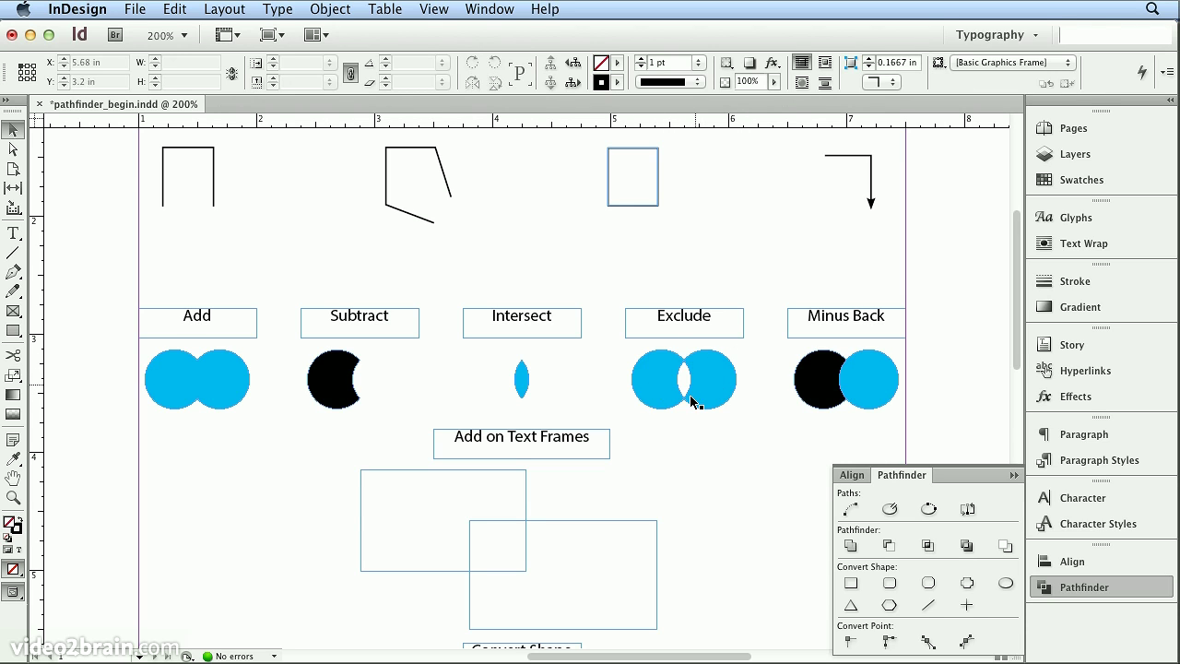
- Apply Minus Back to the two circles under the Minus Back heading
left_click_drag(775, 372, 878, 418)
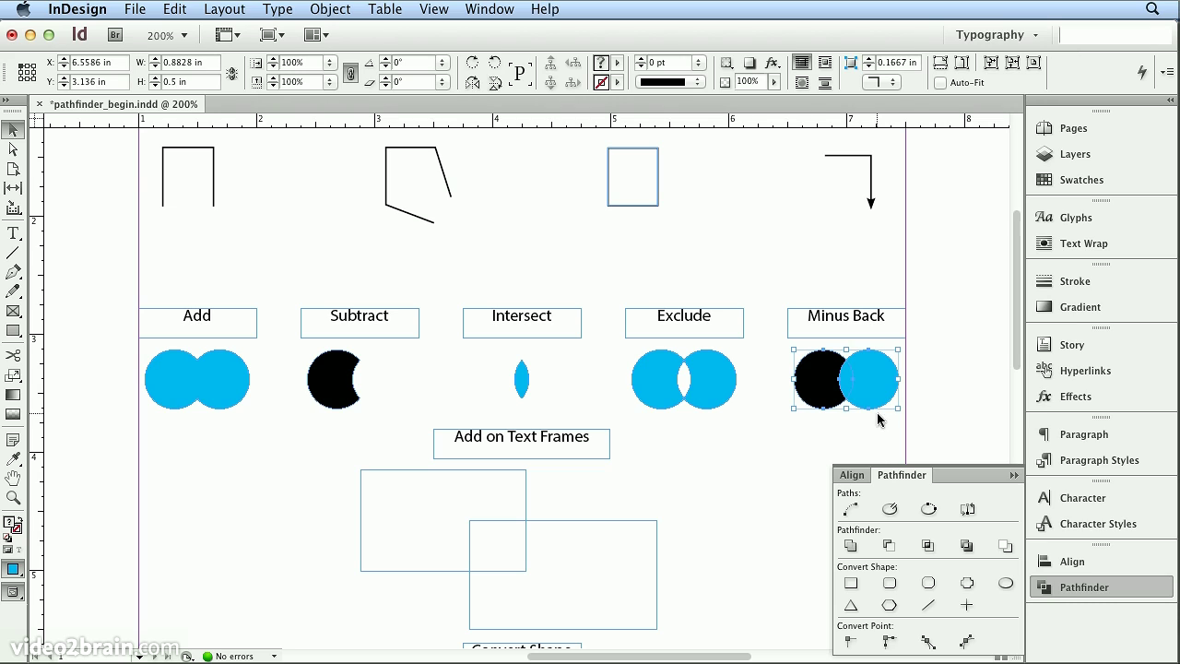
left_click(1006, 550)
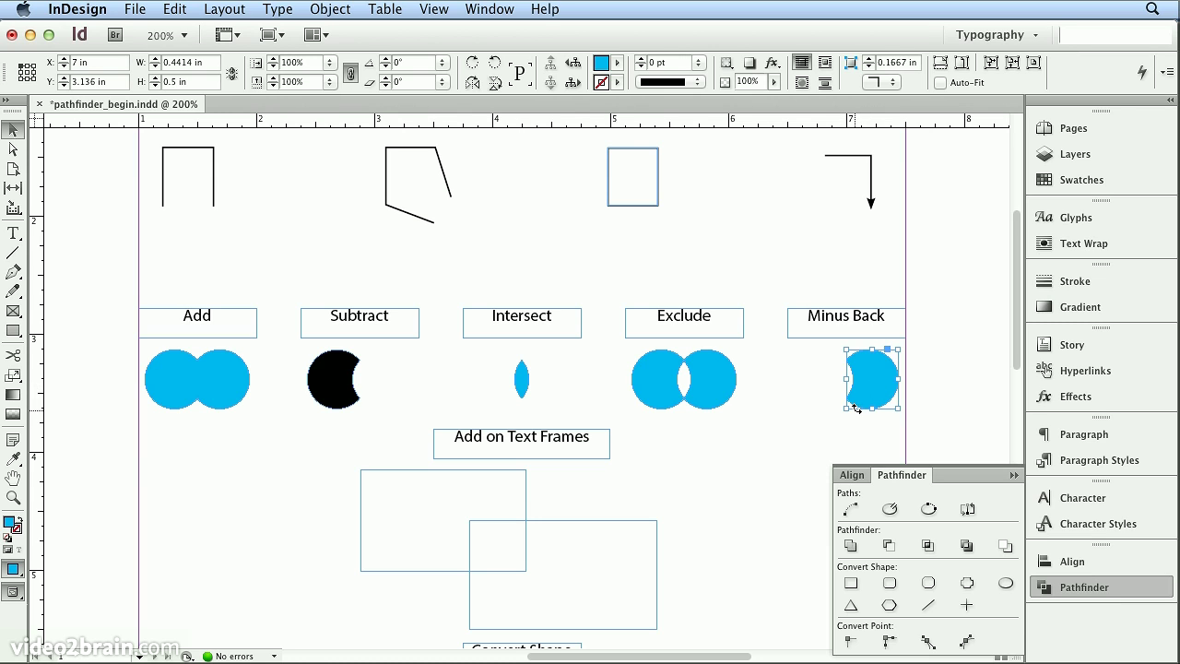
- Combine the two overlapping empty frames under Add on Text Frames into a single text frame
left_click_drag(1018, 308, 1018, 351)
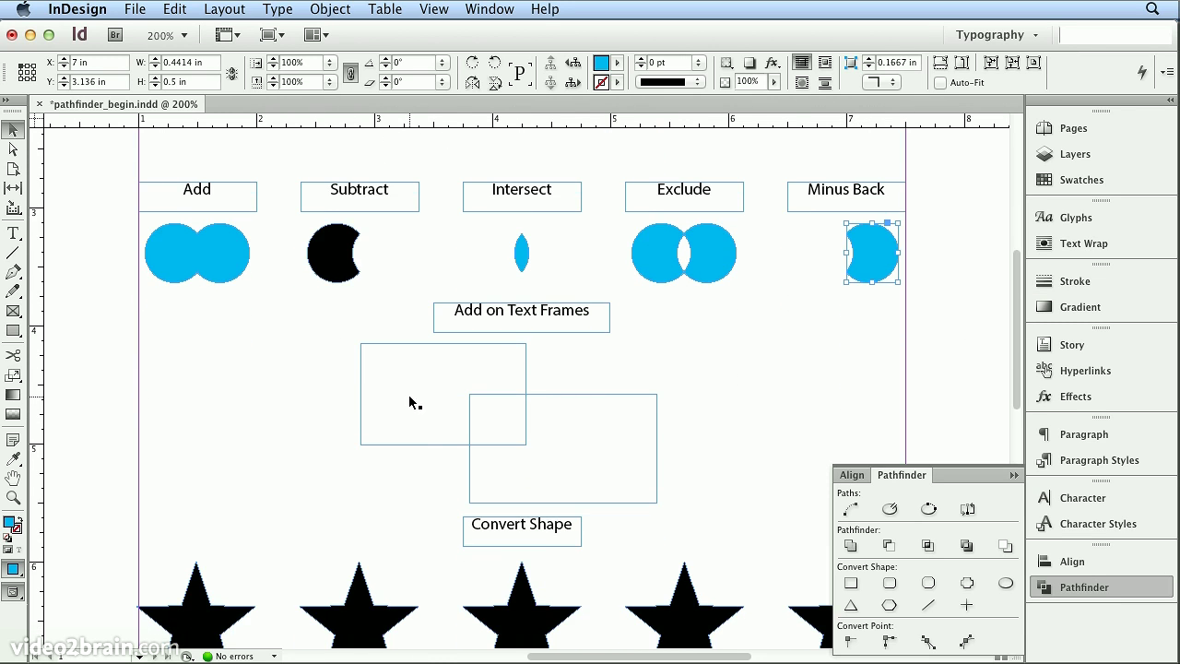
left_click(505, 442)
left_click(567, 461)
left_click(416, 411)
left_click(566, 455, "shift")
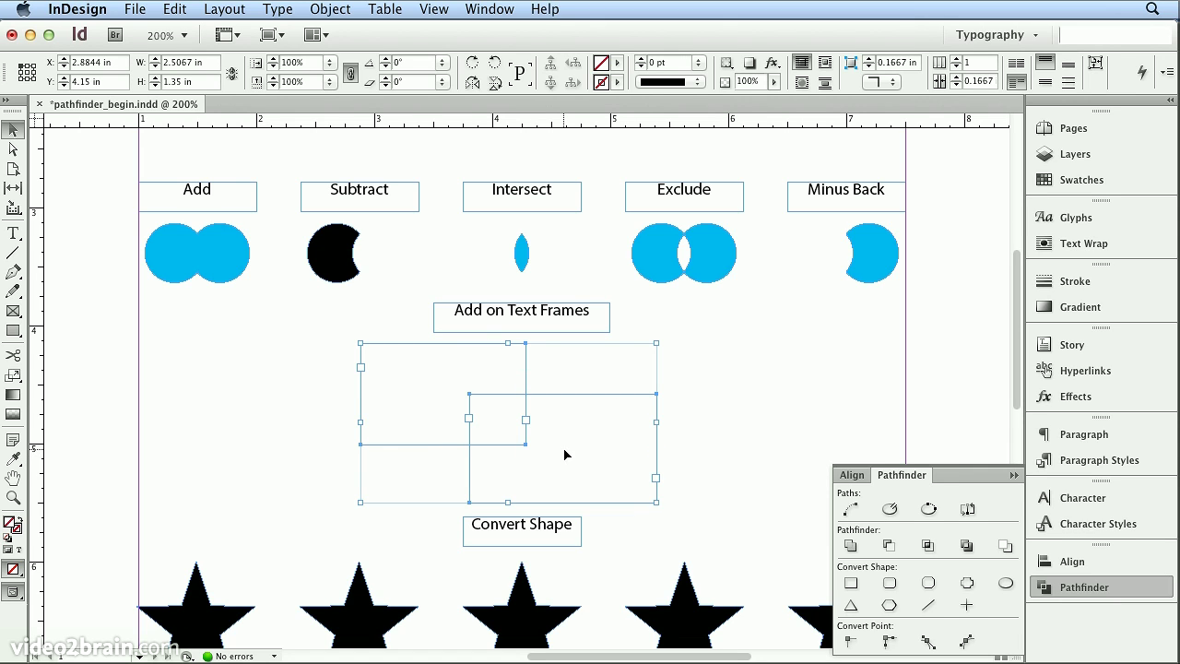
left_click_drag(278, 381, 515, 466)
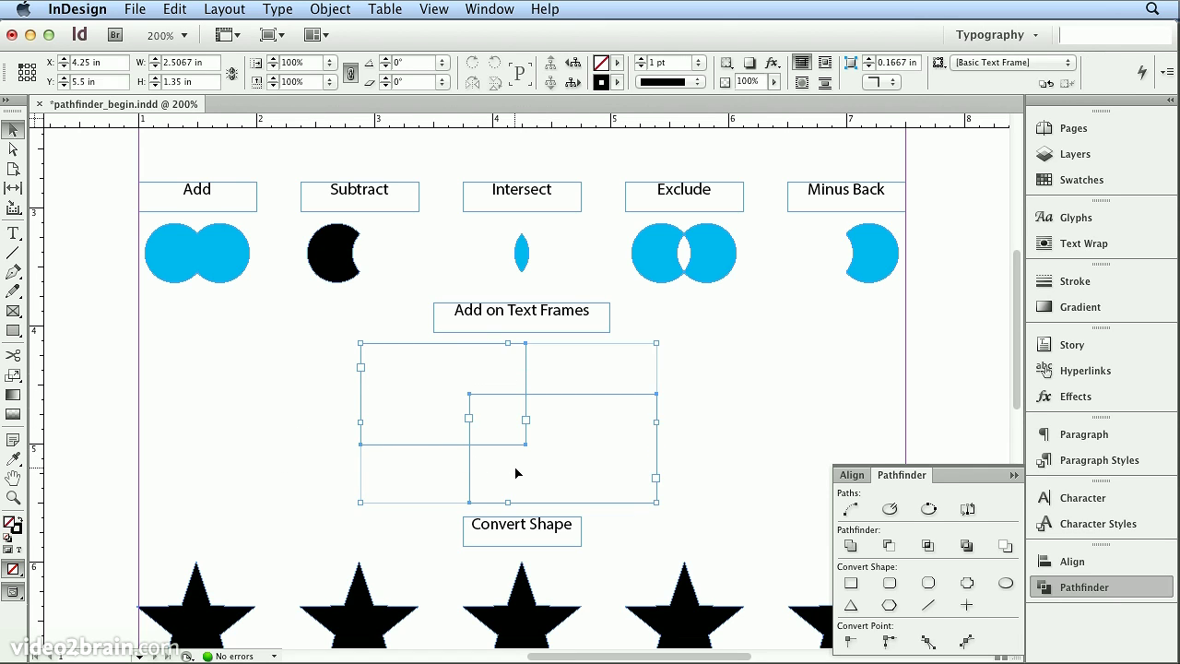
left_click(852, 545)
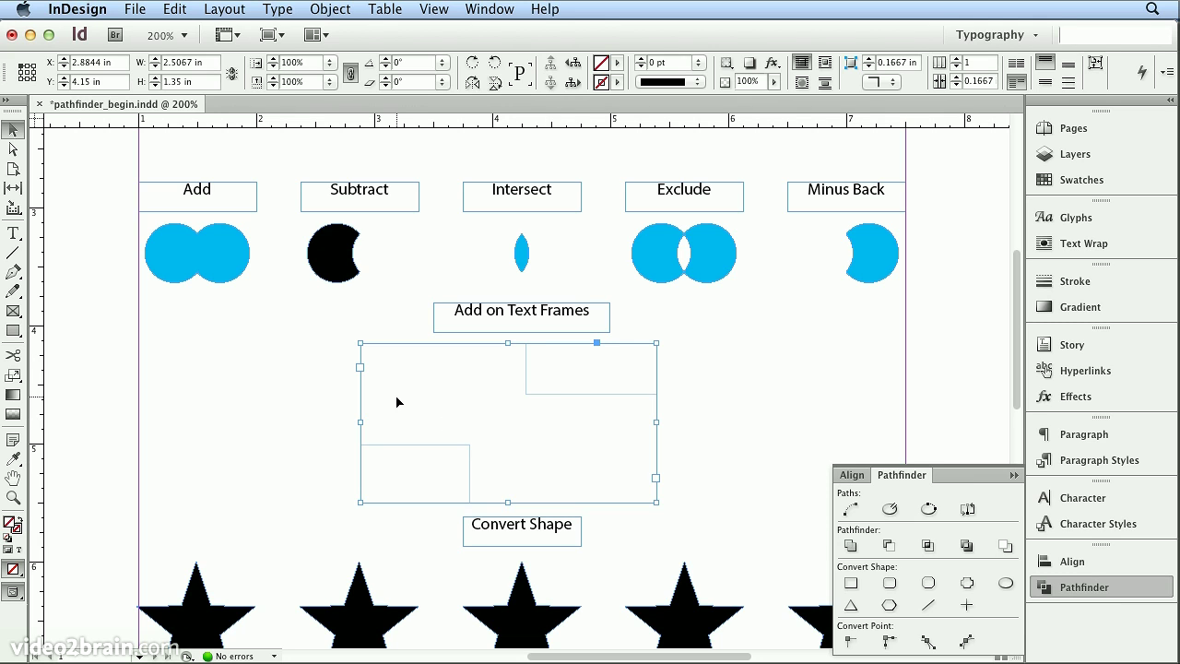
- Fill the combined text frame with placeholder text
key("t")
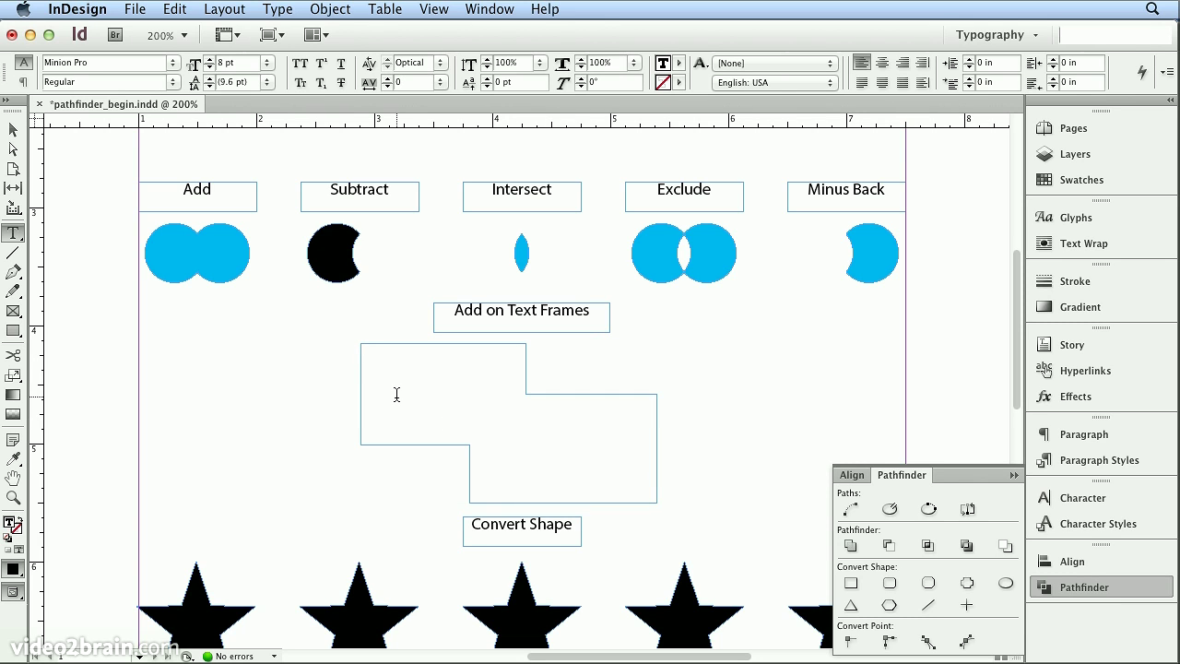
left_click(397, 395)
left_click(278, 8)
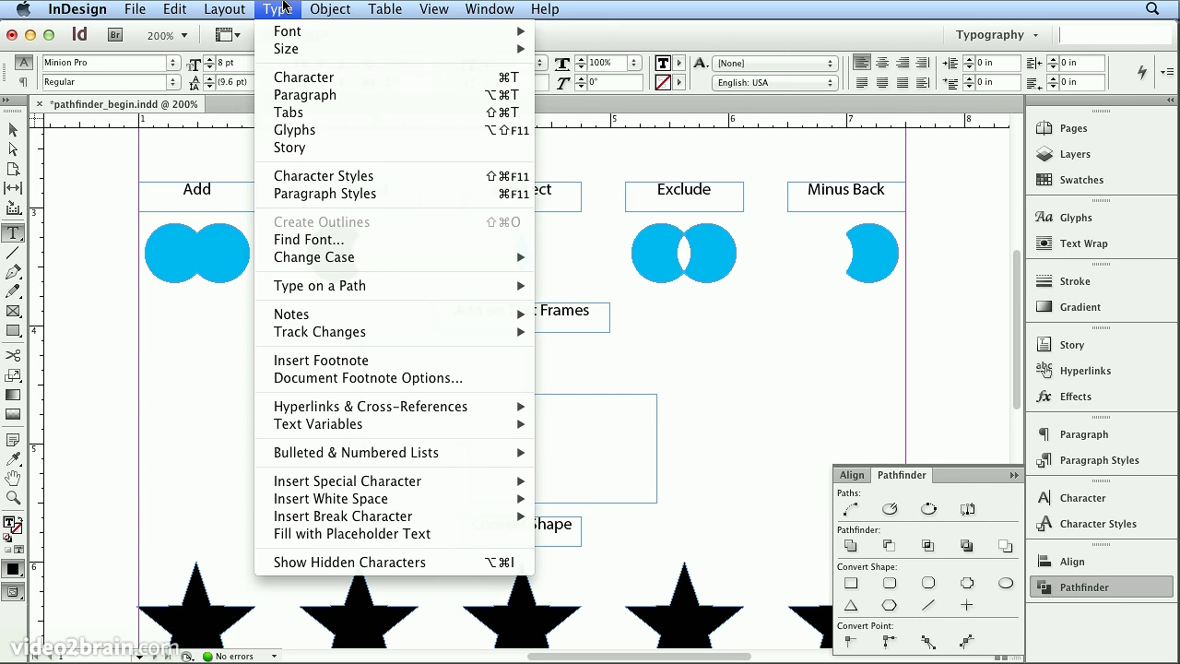
left_click(334, 533)
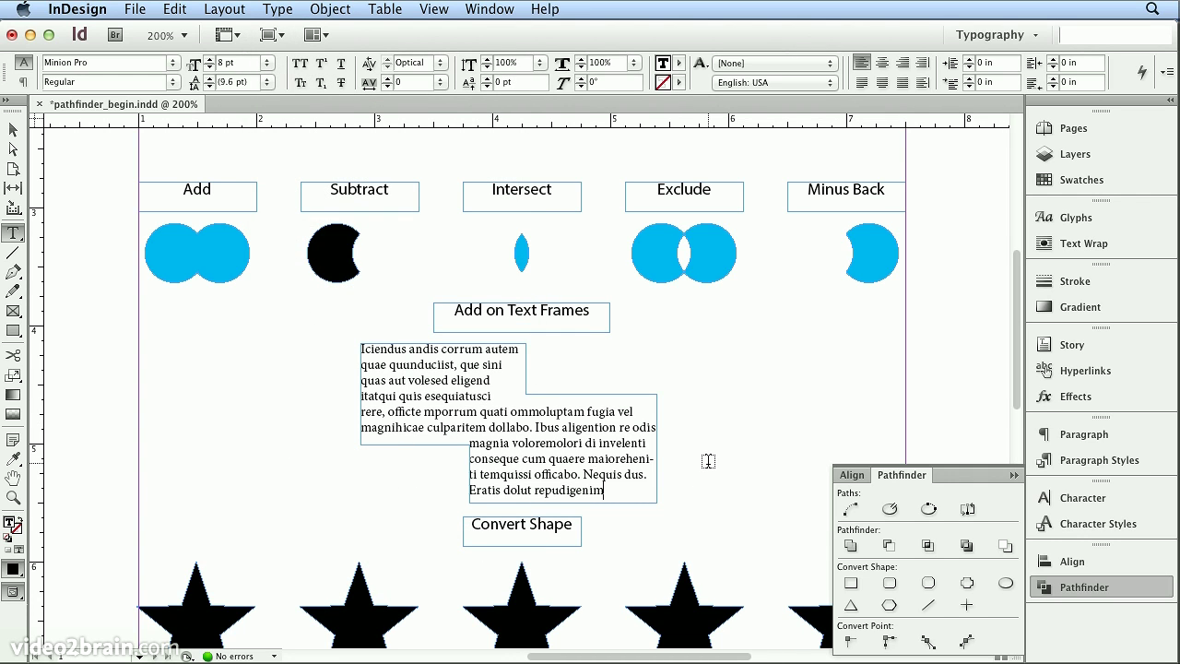
- Set the Polygon tool to 5 sides with a 50% star inset, and draw and delete a test star
left_click_drag(1022, 307, 1021, 419)
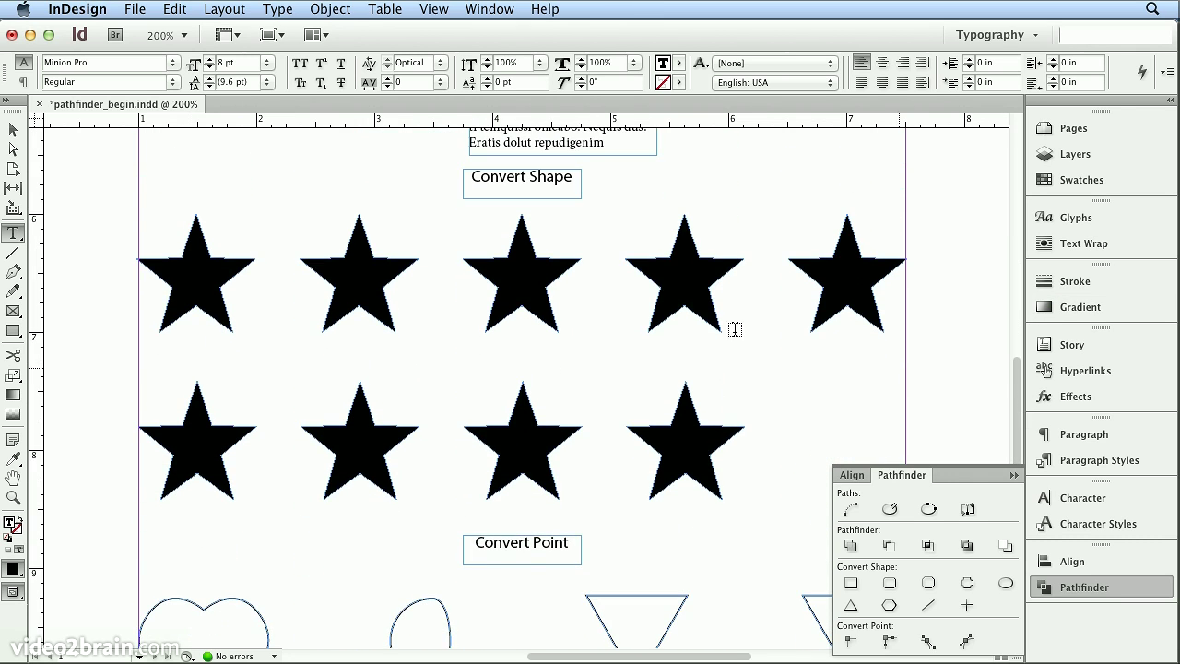
left_click(9, 332)
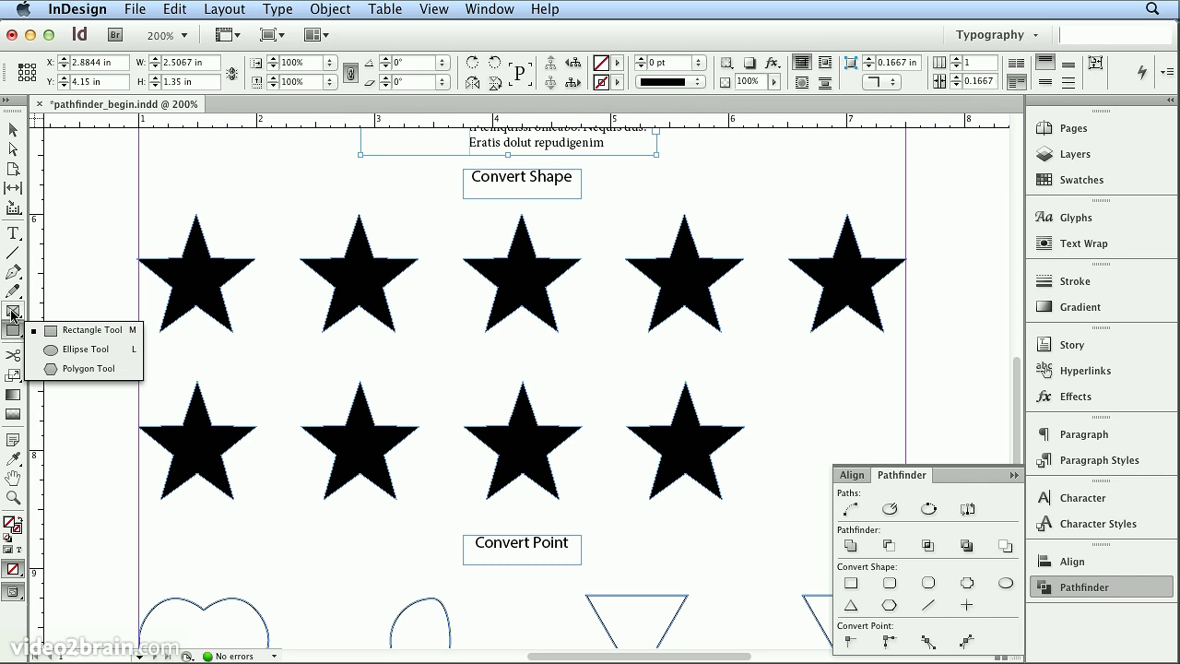
left_click(12, 312)
left_click(13, 332)
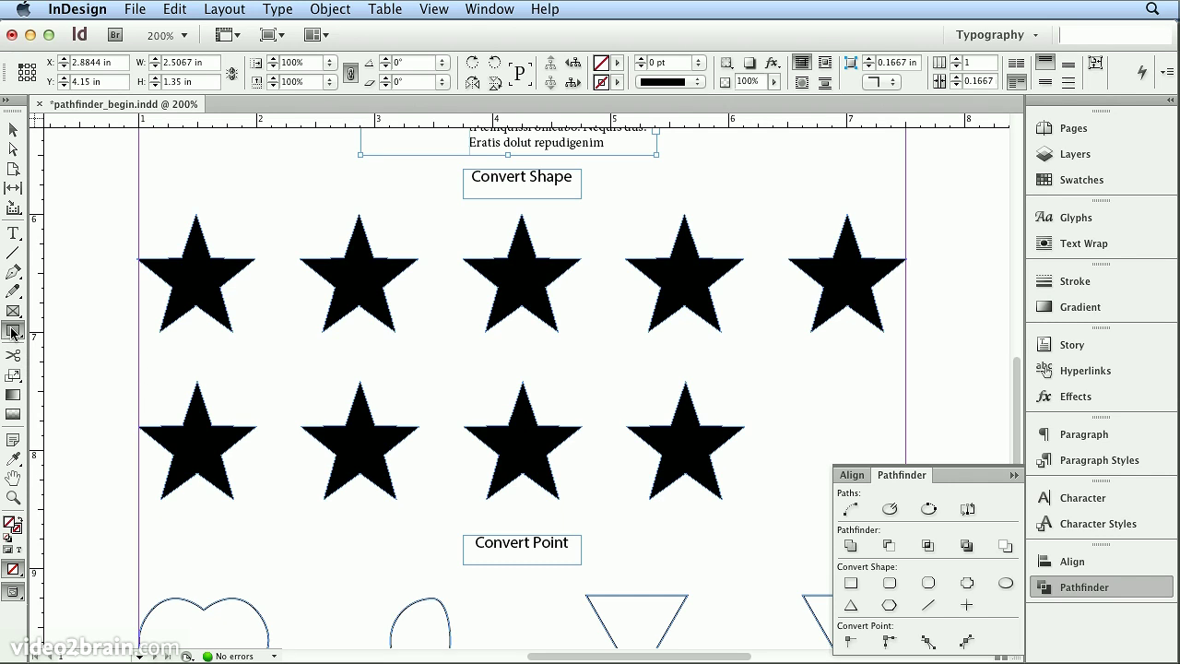
left_click_drag(13, 332, 54, 369)
double_click(12, 330)
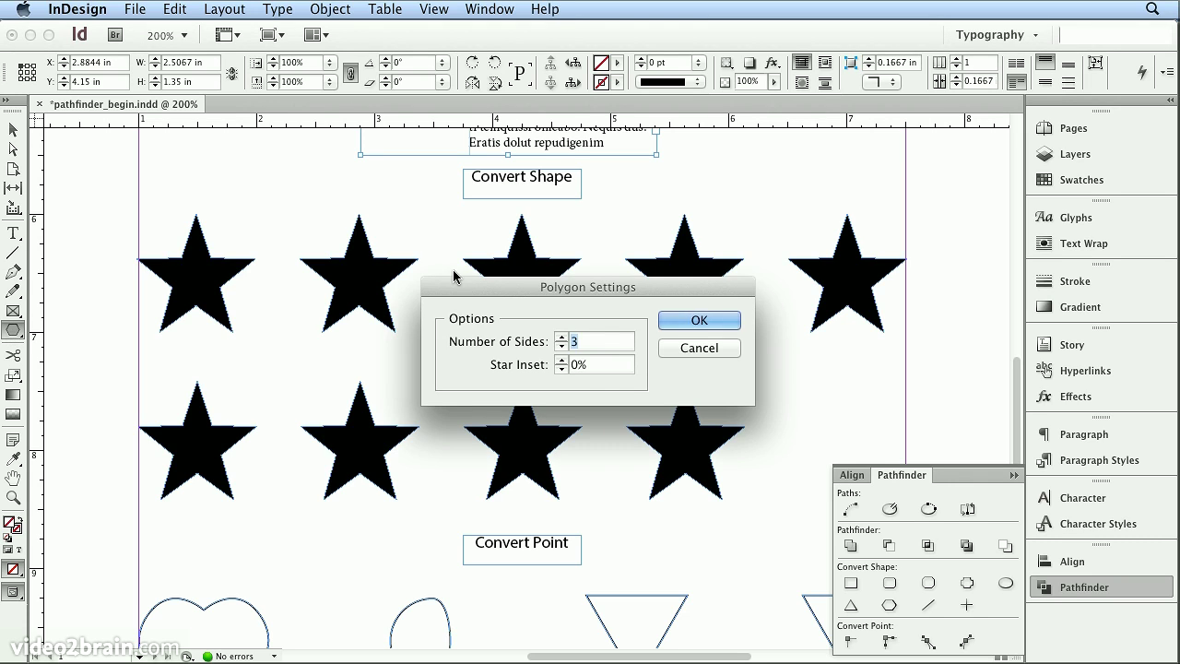
type("5")
key("Tab")
type("50")
left_click(714, 324)
left_click_drag(780, 363, 830, 418)
key("Delete")
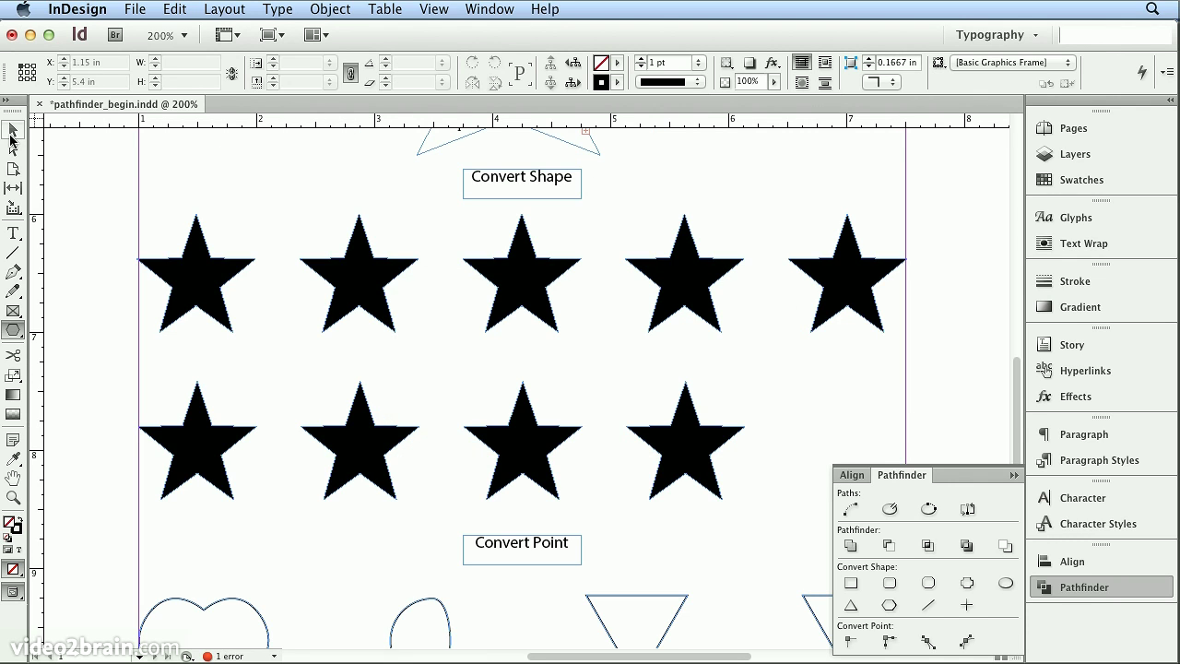
- Undo the recent edits back to the stepped text frame under Add on Text Frames, reversing its conversion to a star
key("v")
left_click(207, 294)
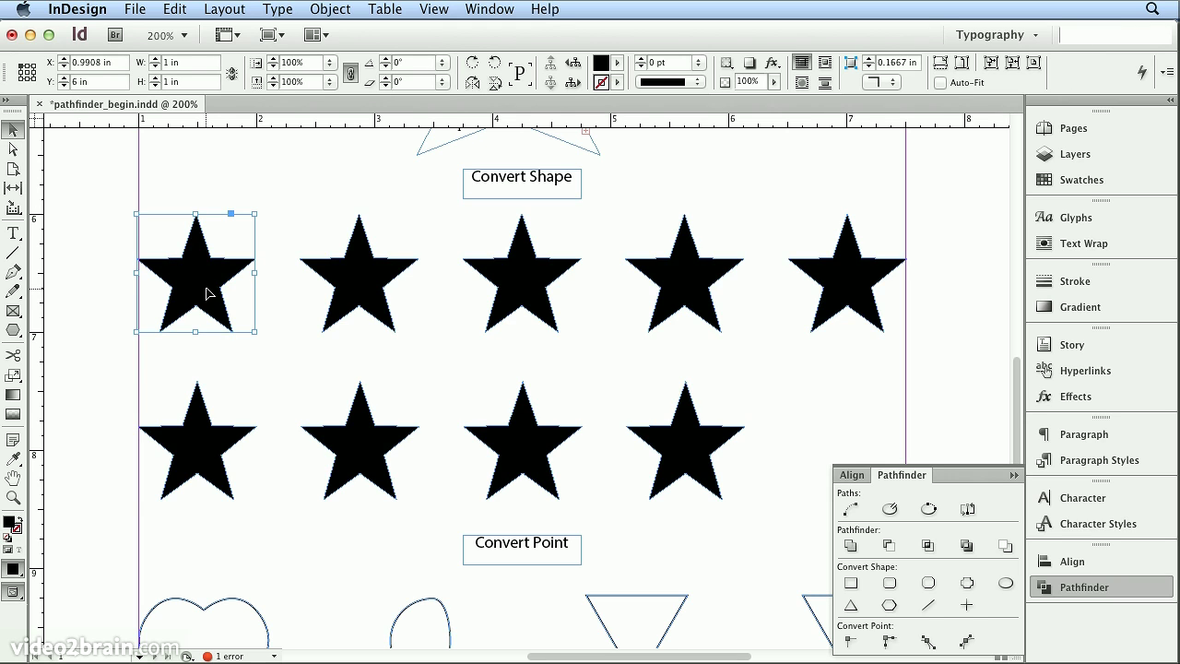
scroll(334, 269, "up", 3)
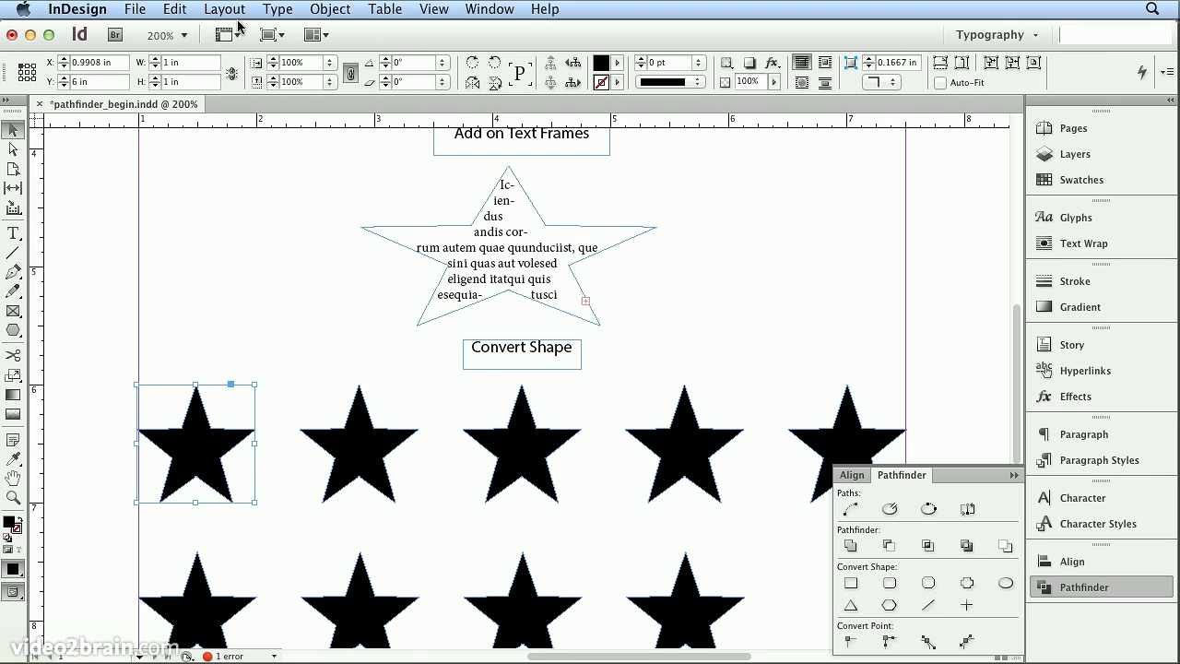
left_click(175, 9)
left_click(169, 32)
left_click(175, 9)
left_click(169, 32)
left_click(166, 11)
left_click(164, 31)
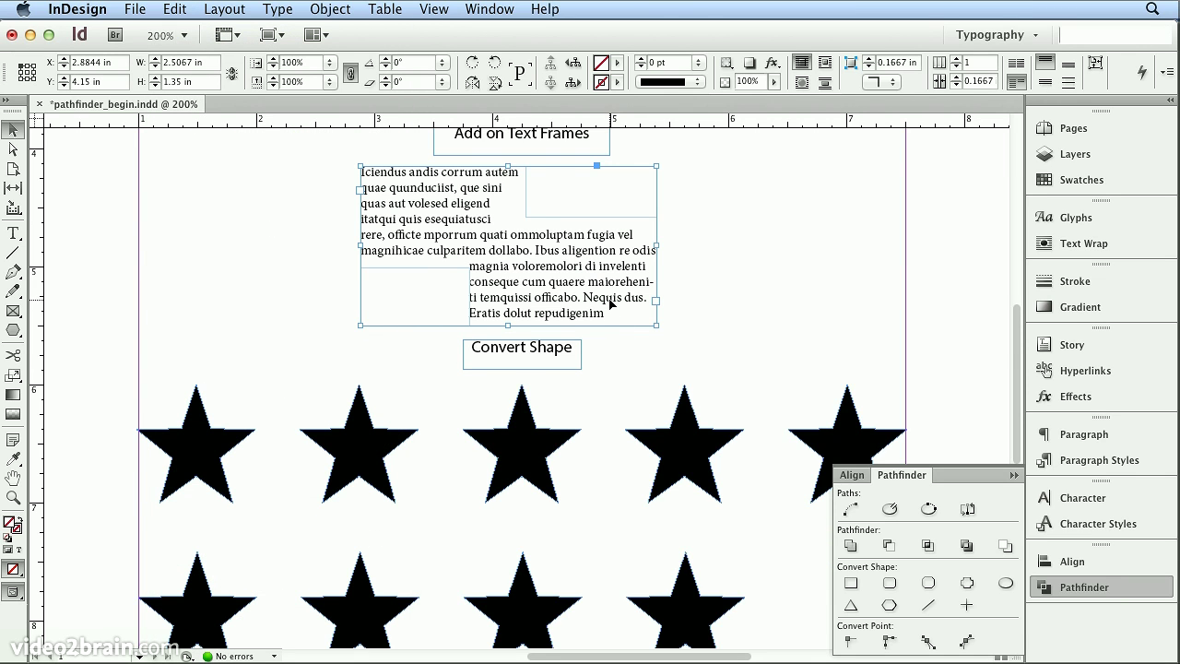
- Convert the first star of the upper row under Convert Shape to a rectangle and the second to a rounded rectangle
scroll(645, 319, "down", 4)
left_click(183, 272)
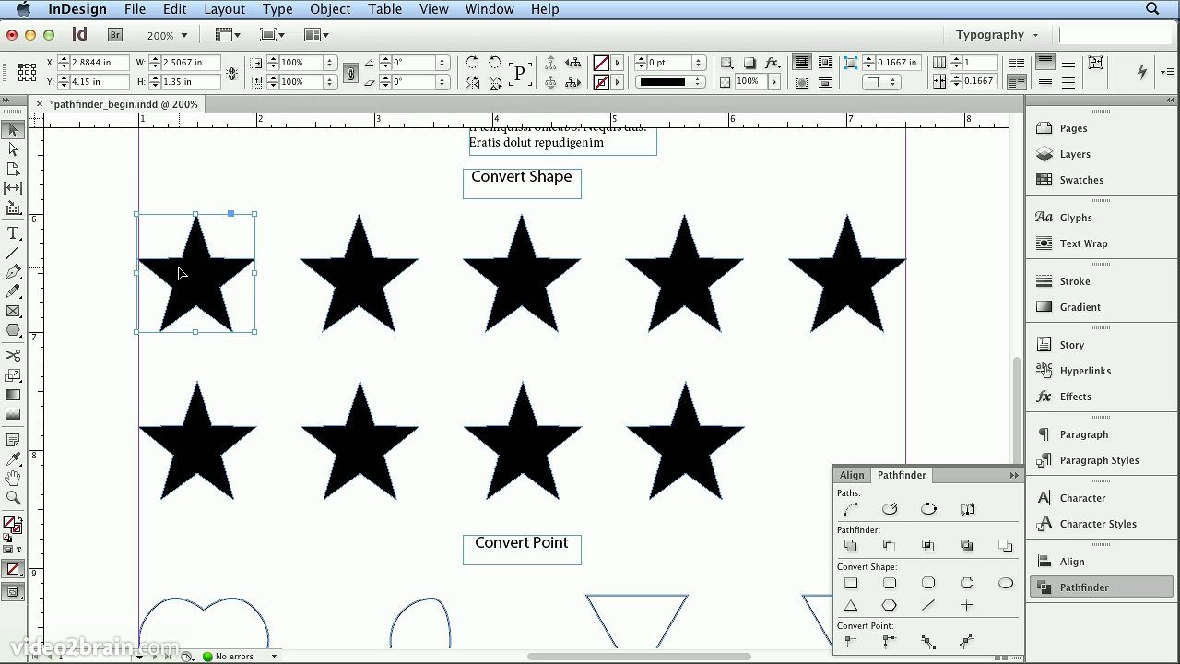
left_click(851, 583)
left_click(374, 292)
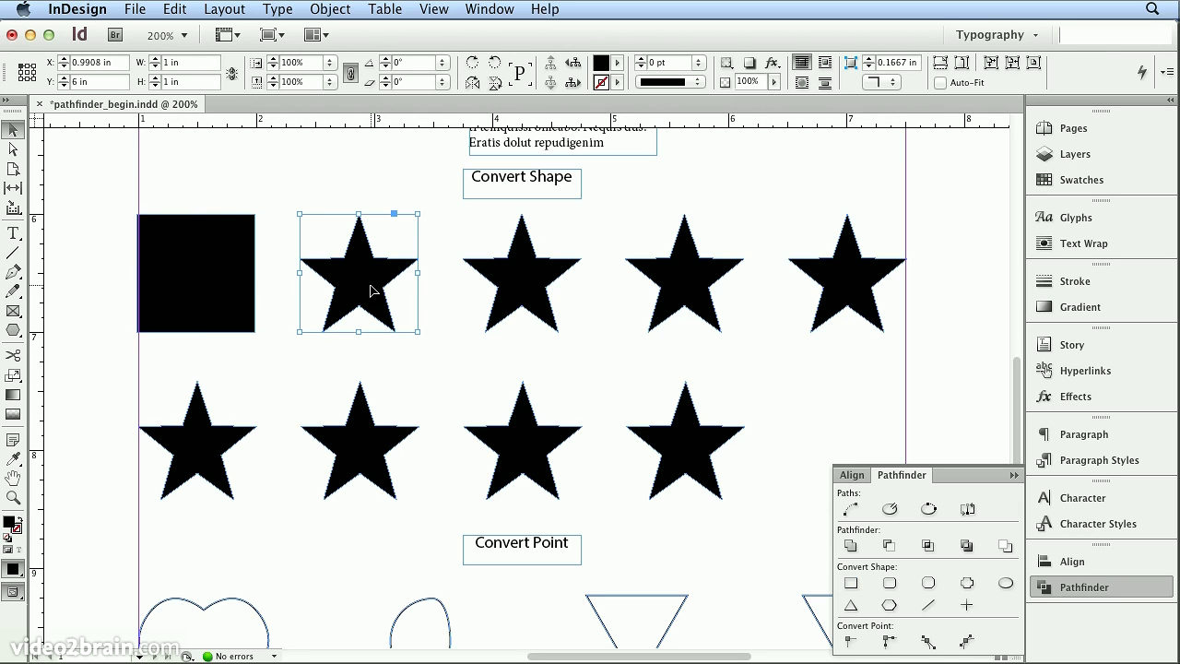
left_click(888, 583)
- Convert the third star of the upper row to a beveled rectangle and the fourth to an inverse rounded rectangle
left_click(554, 275)
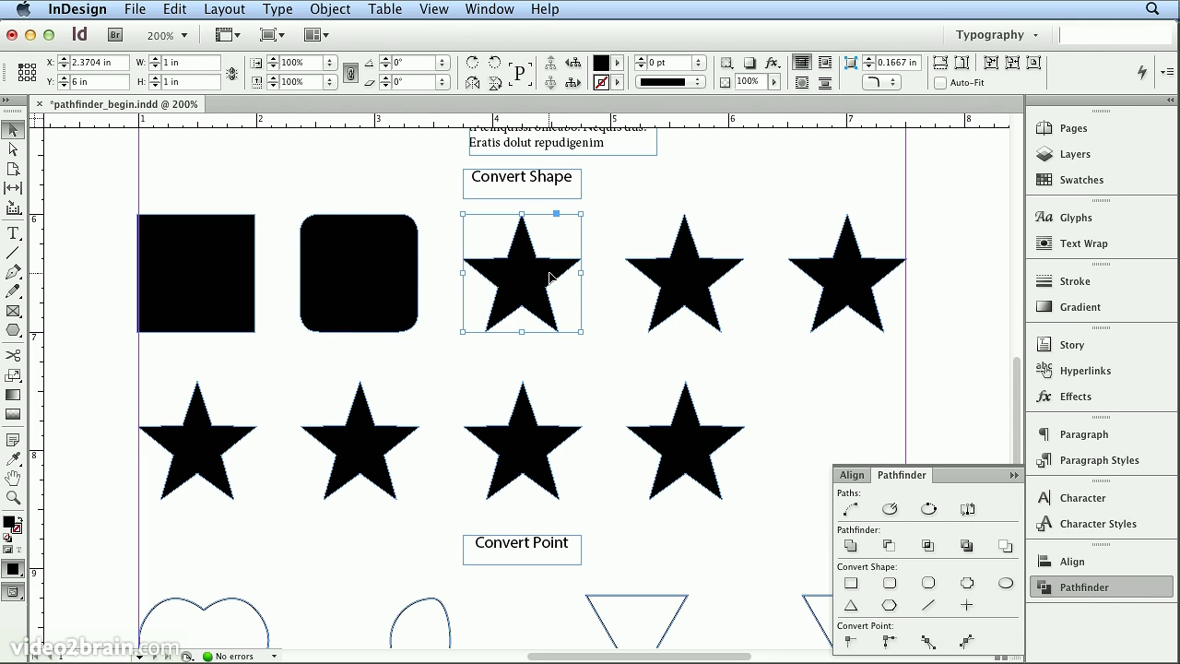
left_click(927, 583)
left_click(682, 307)
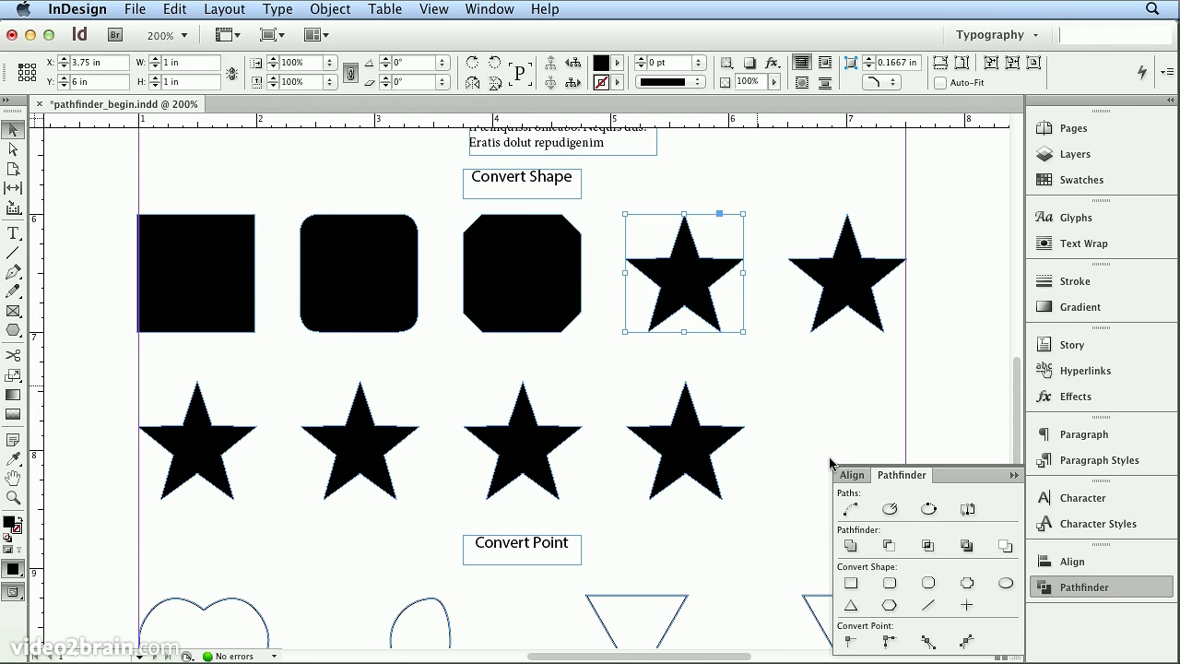
left_click(968, 583)
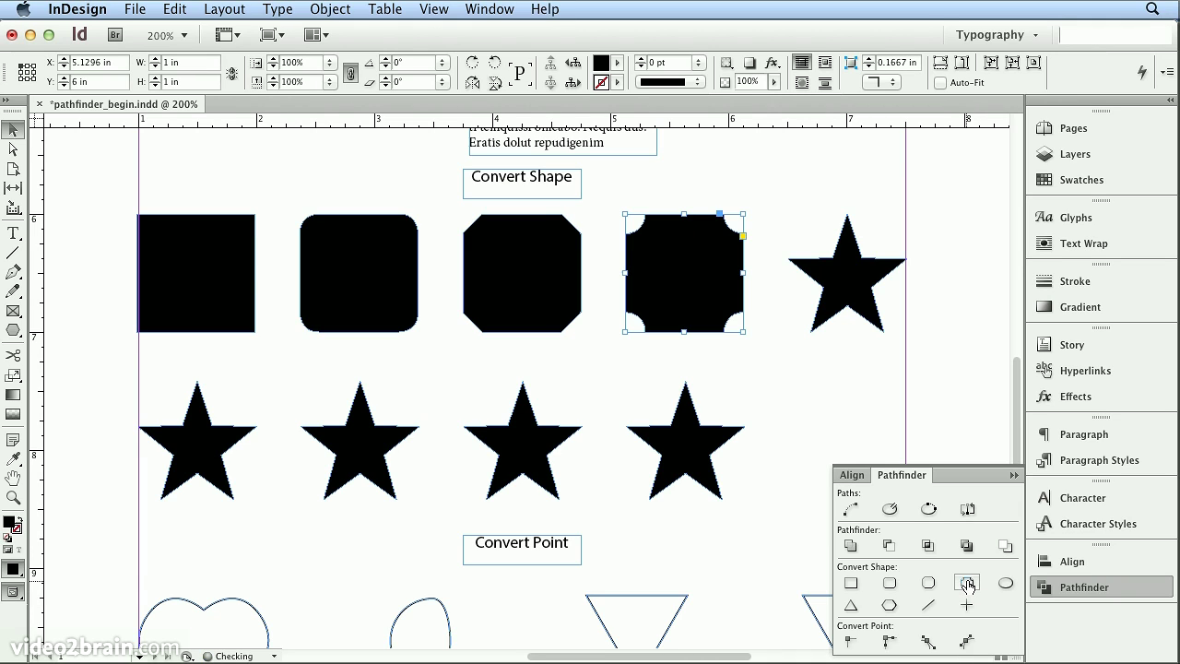
- Convert the upper row's last star to an ellipse and the lower row's first star to a triangle
left_click(865, 295)
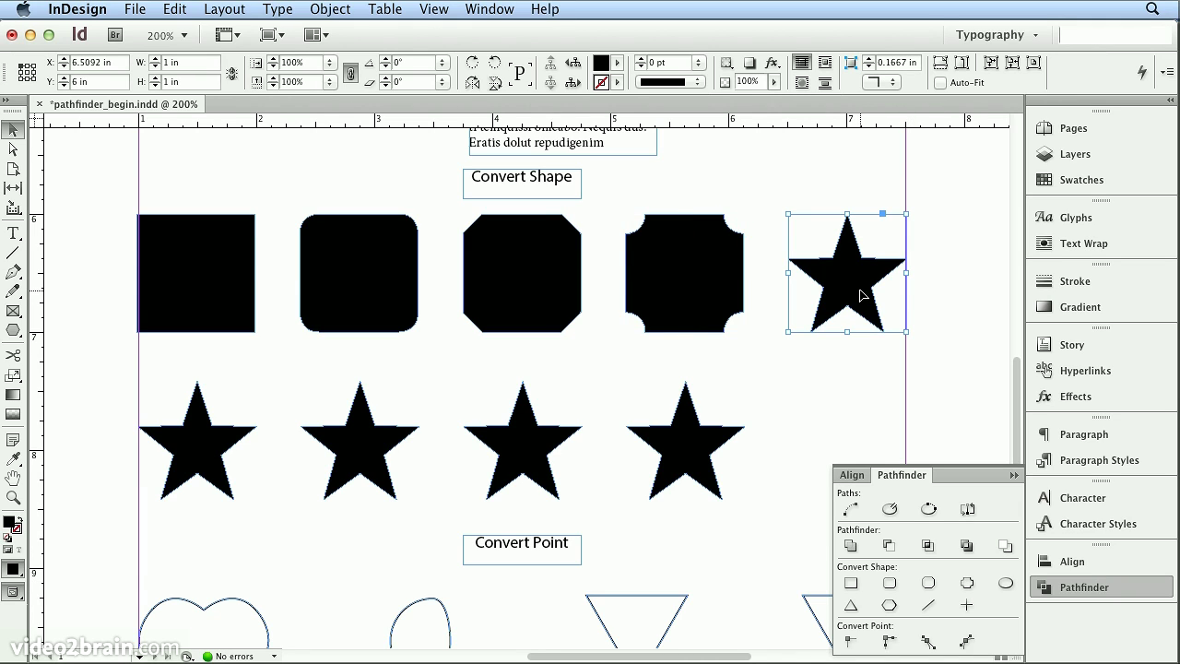
left_click(1007, 584)
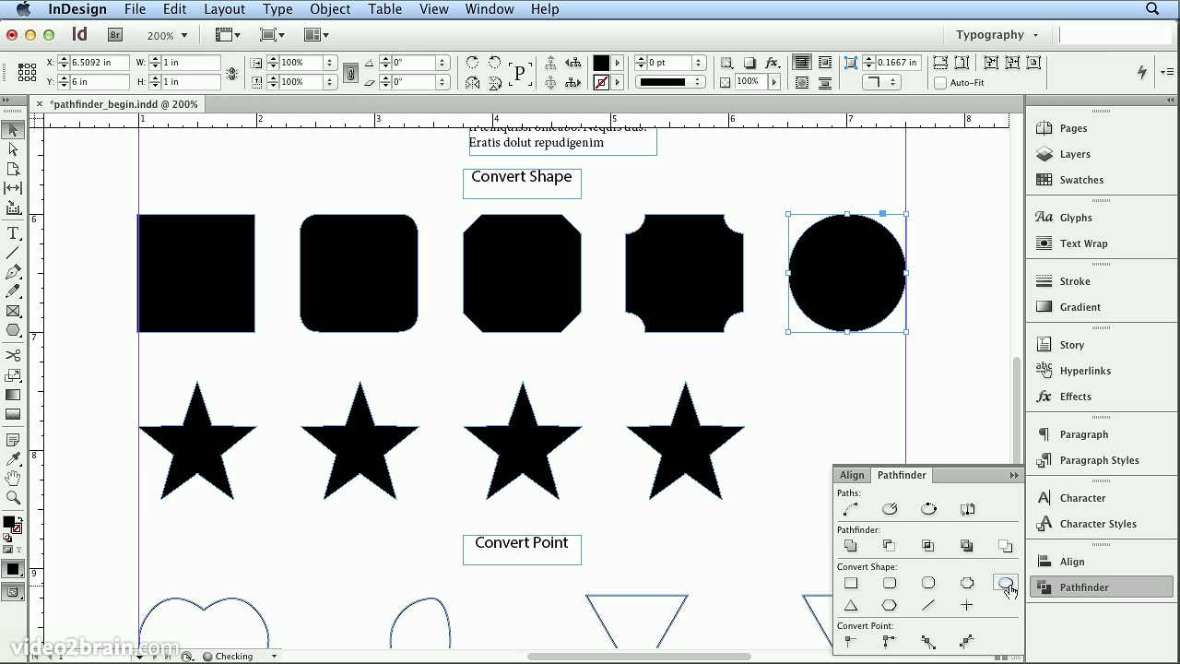
left_click(205, 420)
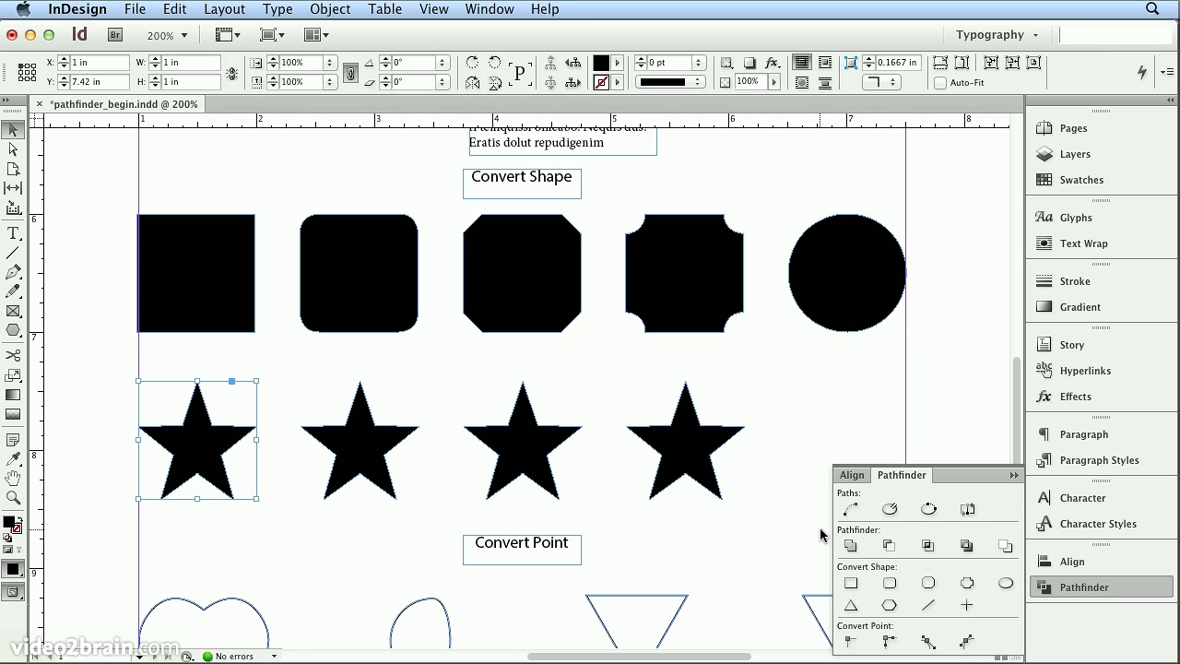
left_click(851, 607)
- Convert the lower row's second star to a polygon, with Polygon Settings of 4 sides and a 30% star inset
left_click(384, 456)
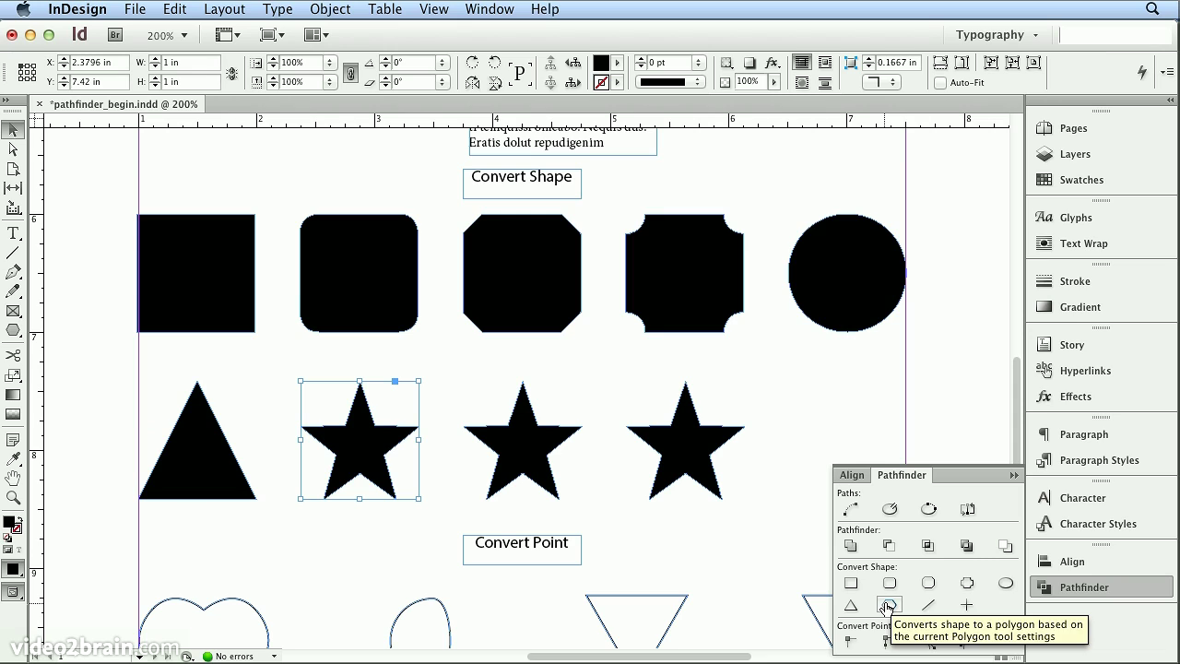
left_click(887, 607)
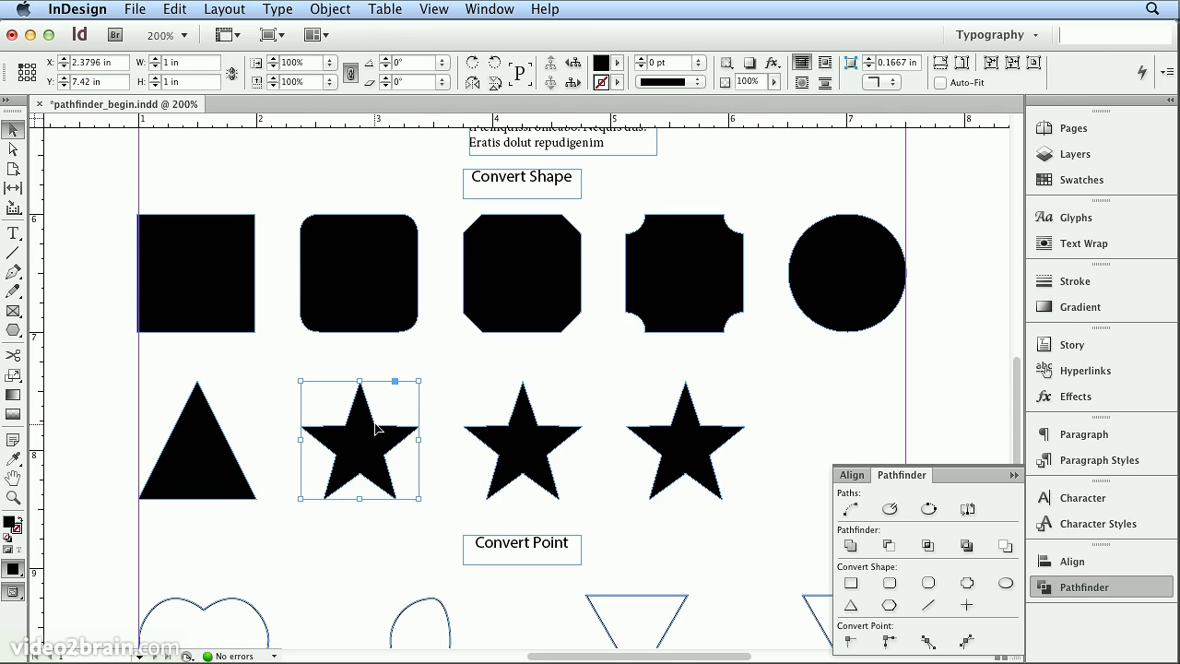
double_click(13, 331)
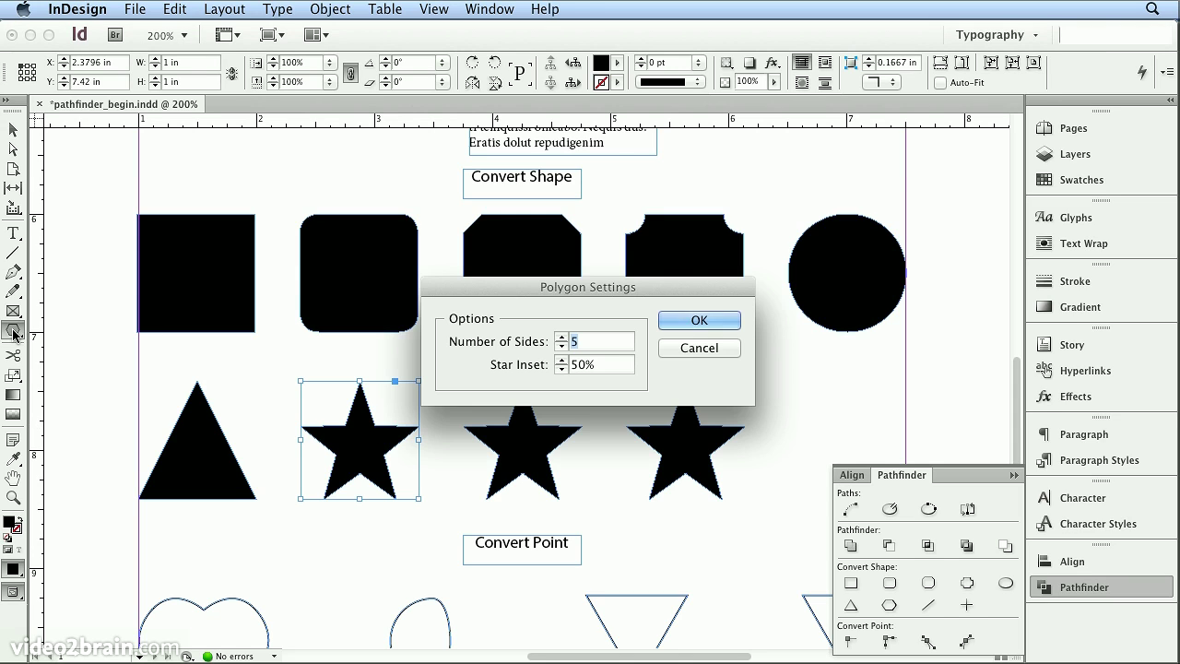
left_click(564, 347)
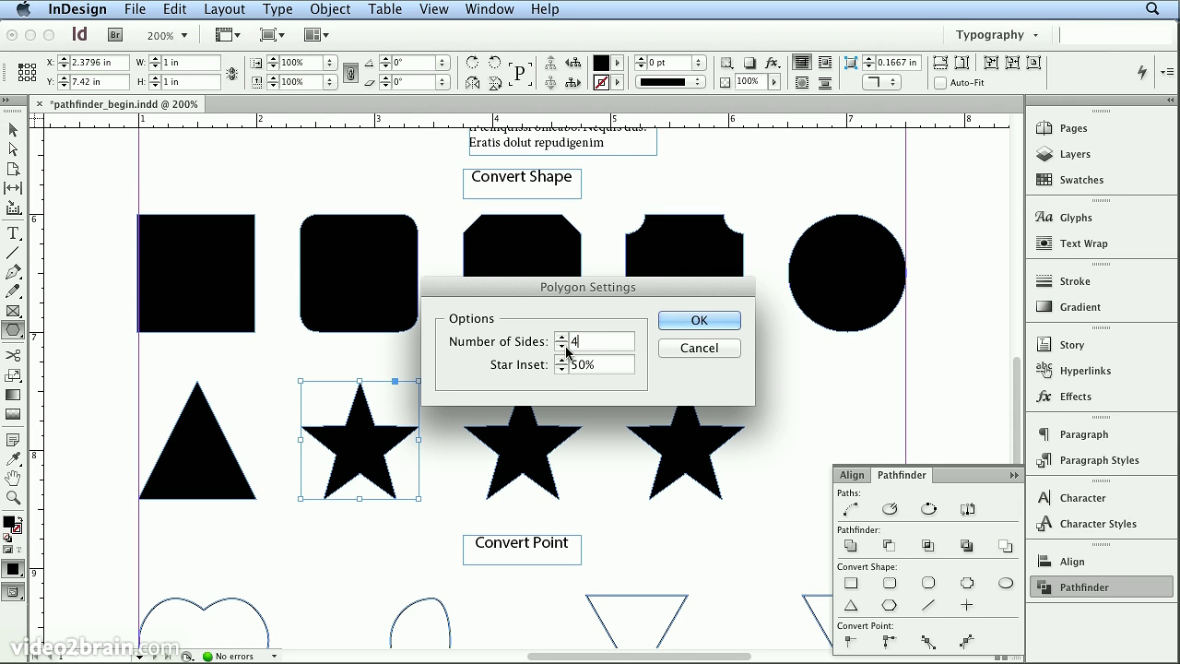
left_click(564, 367)
left_click(565, 368)
left_click(565, 368)
left_click(565, 368)
double_click(602, 365)
type("30")
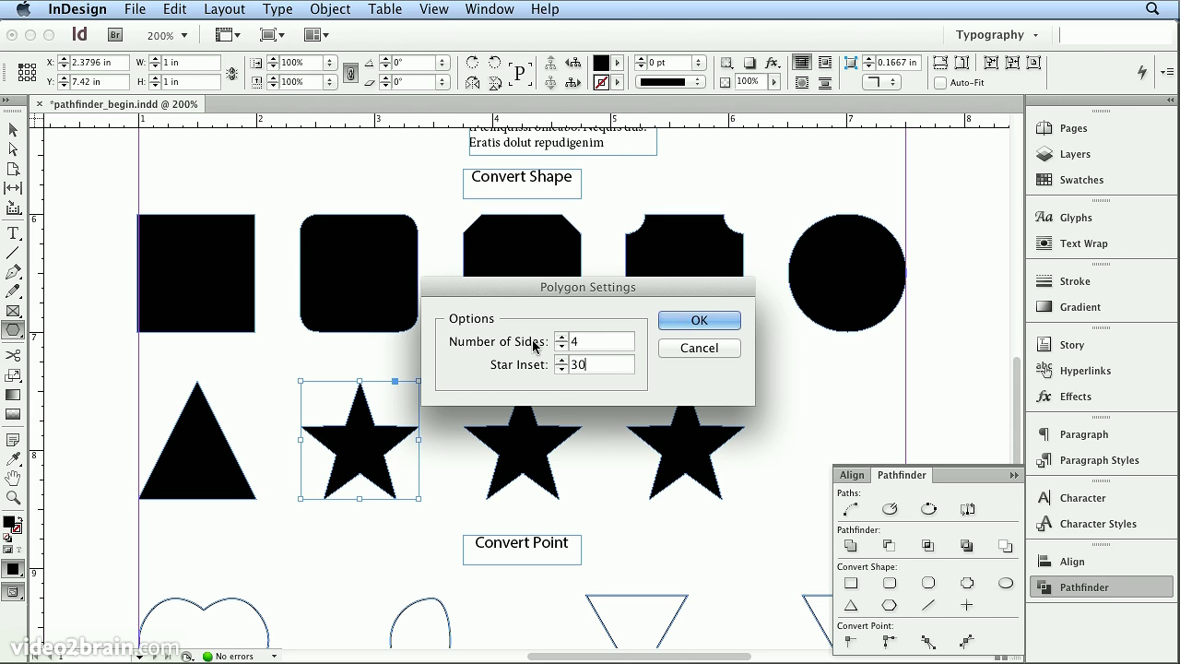
left_click(716, 322)
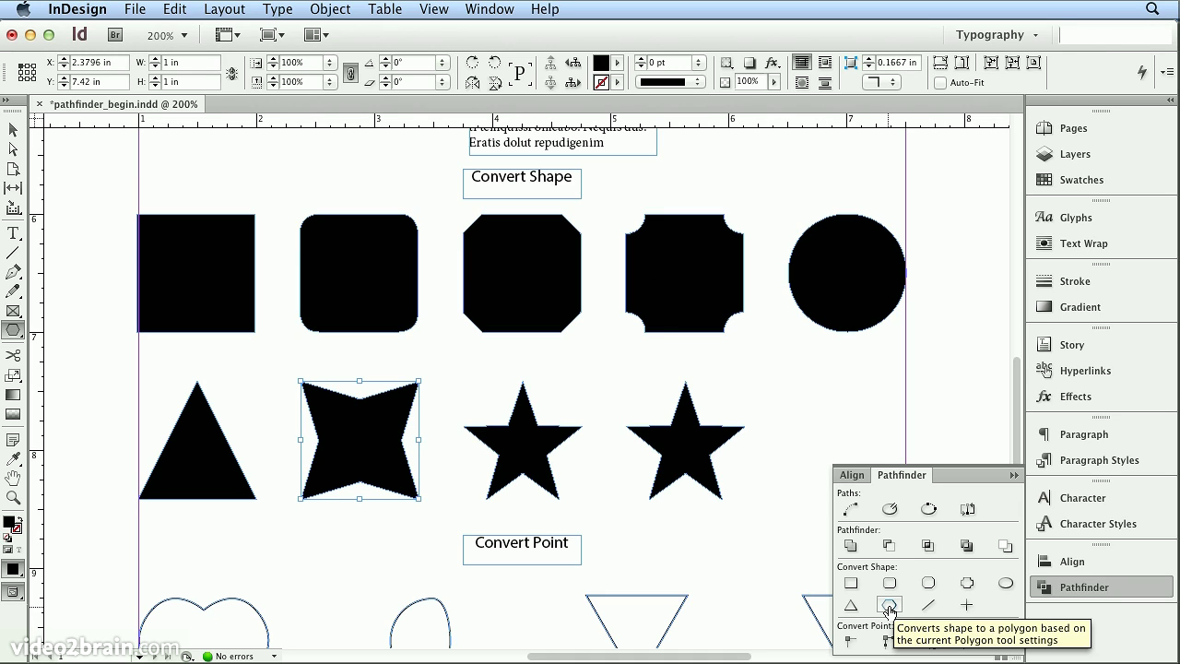
- Convert the lower row's third star to a diagonal line and swap its fill and stroke
left_click(13, 130)
left_click(517, 456)
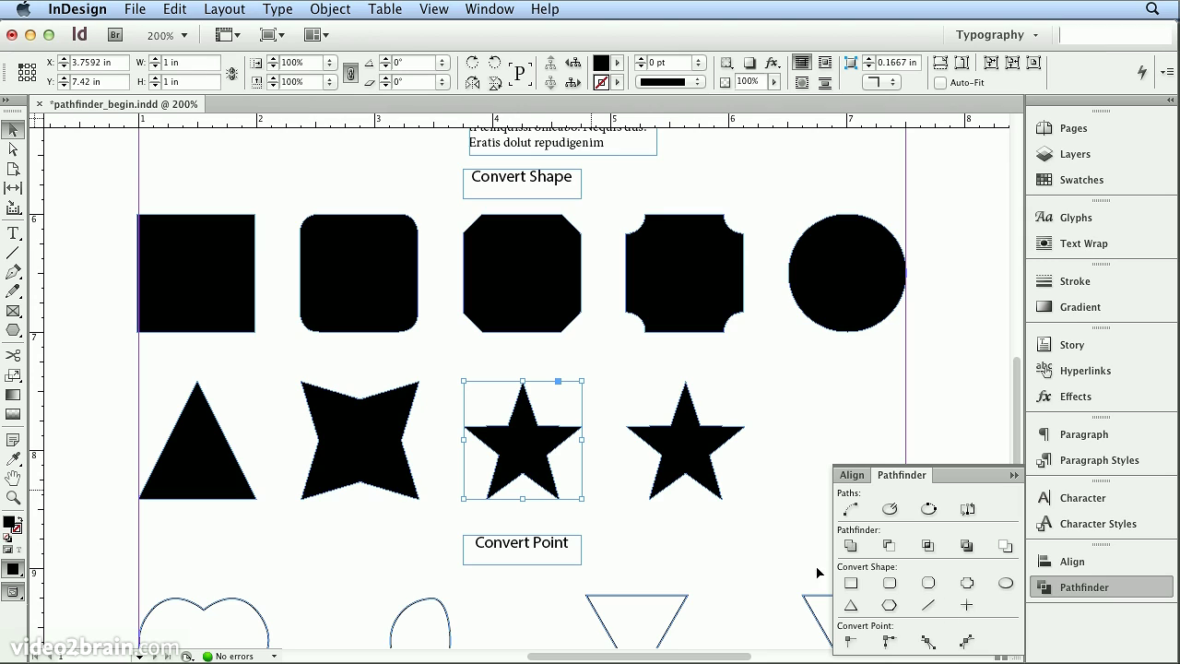
left_click(927, 606)
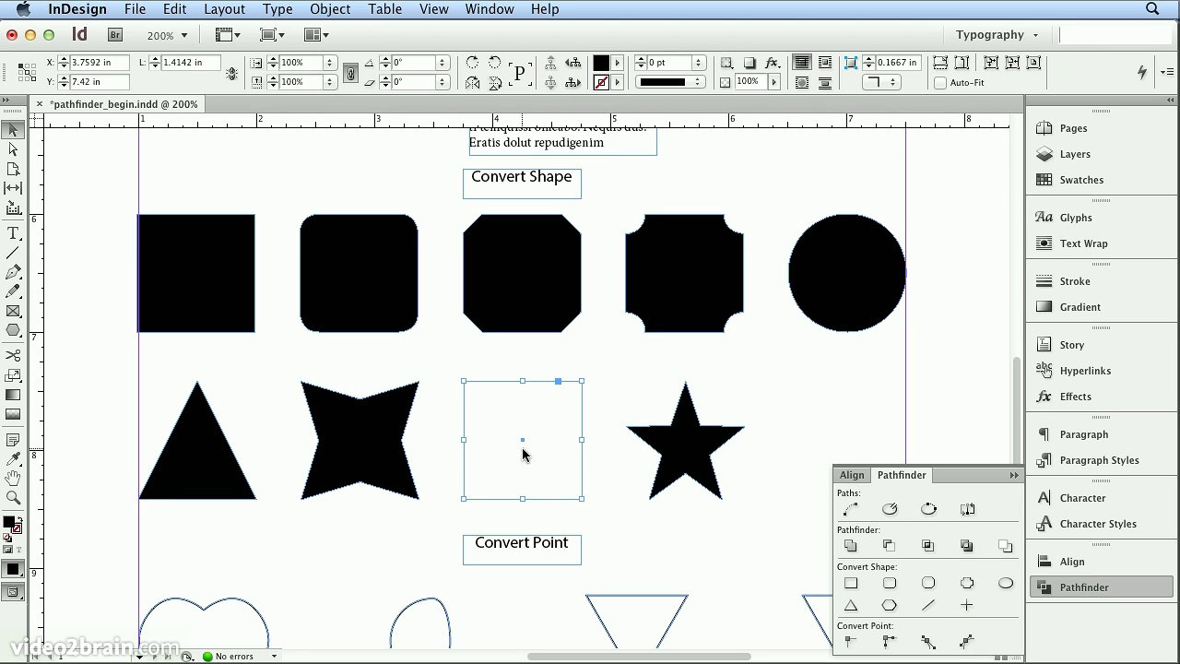
left_click(19, 520)
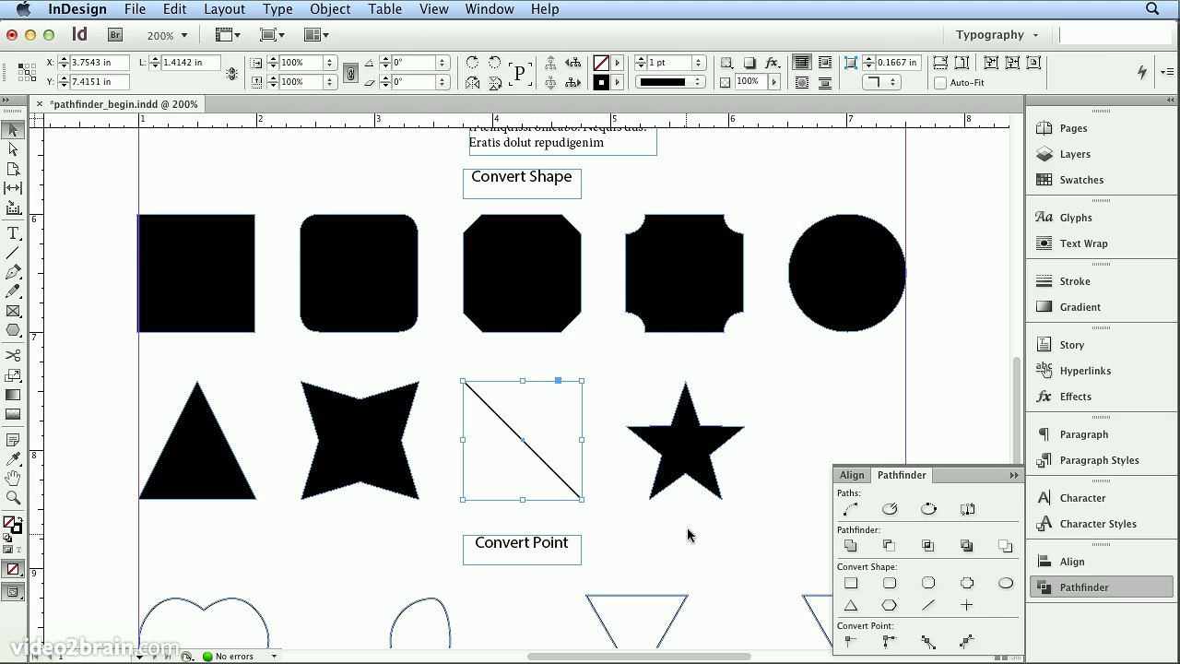
- Convert the lower row's last star to a horizontal line, swap its fill and stroke, and deselect it
left_click(680, 463)
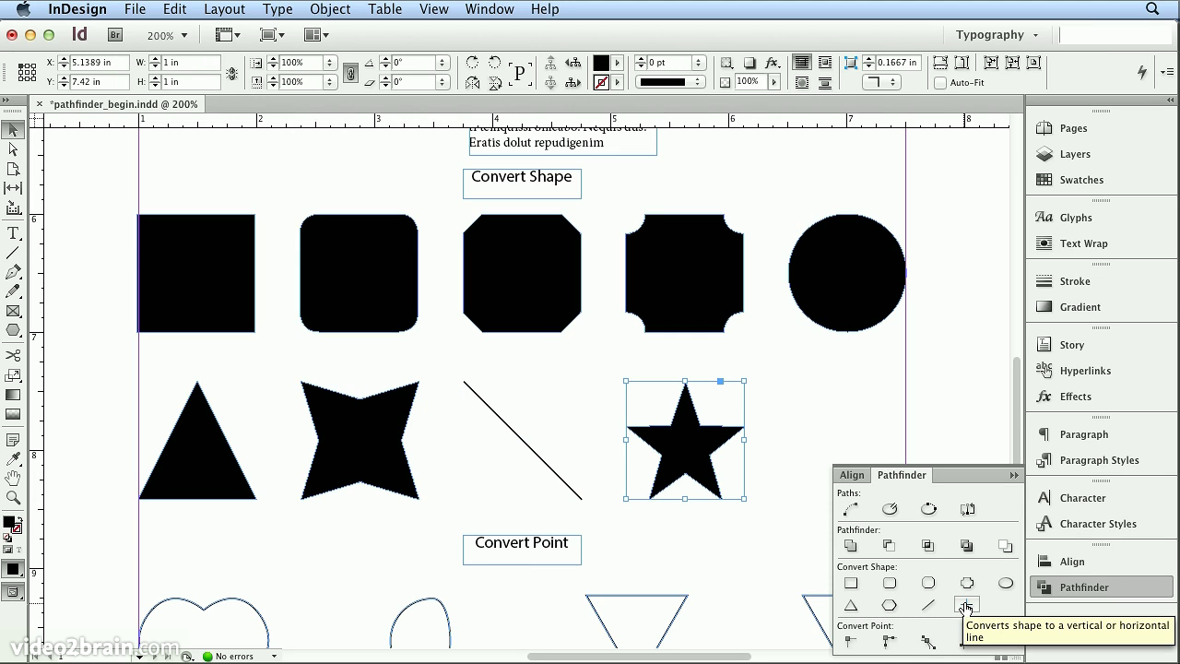
left_click(965, 606)
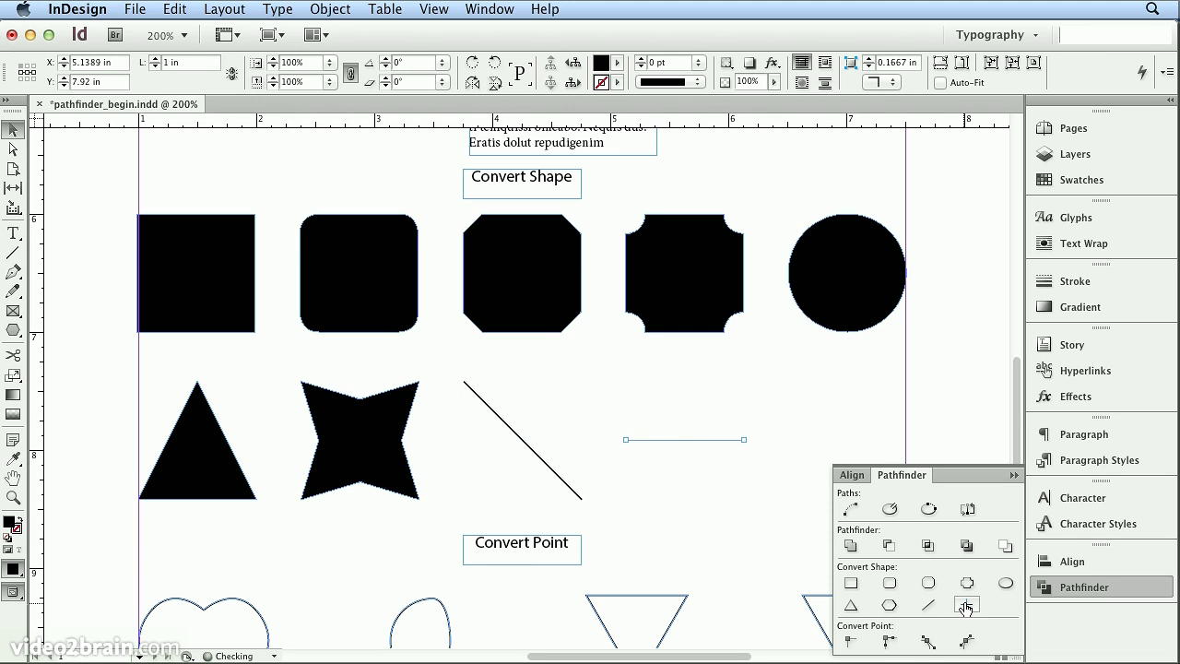
left_click(19, 523)
left_click(644, 507)
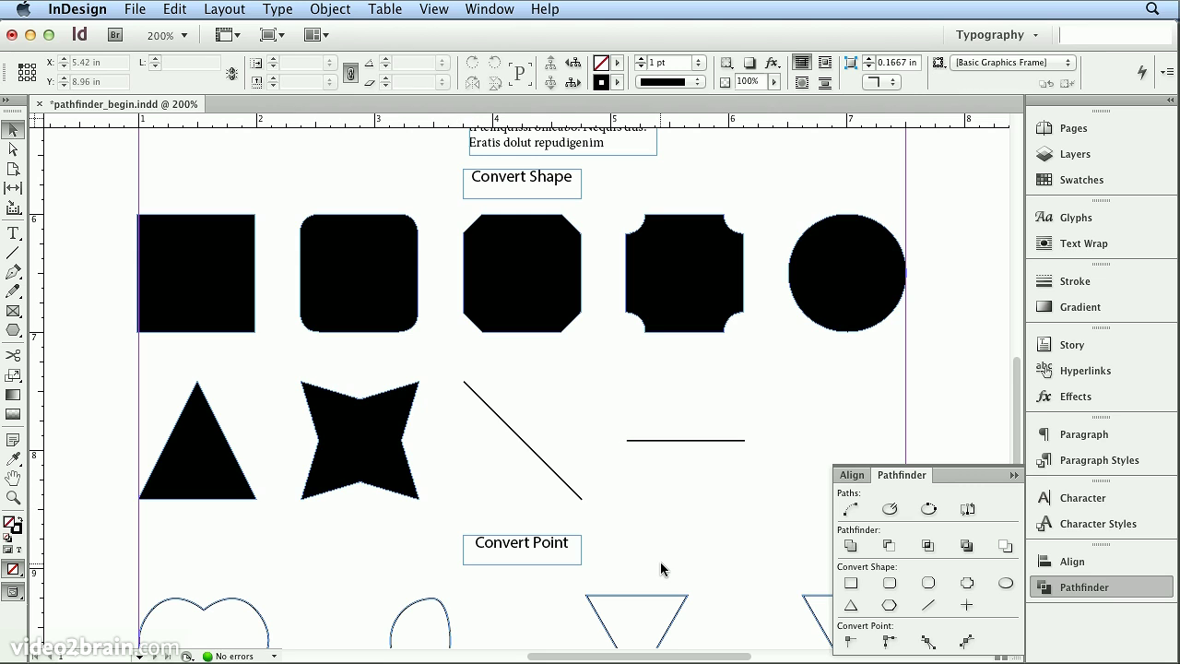
- Convert the bottom anchor point of the first shape under Convert Point to a plain point, forming a heart
key("p")
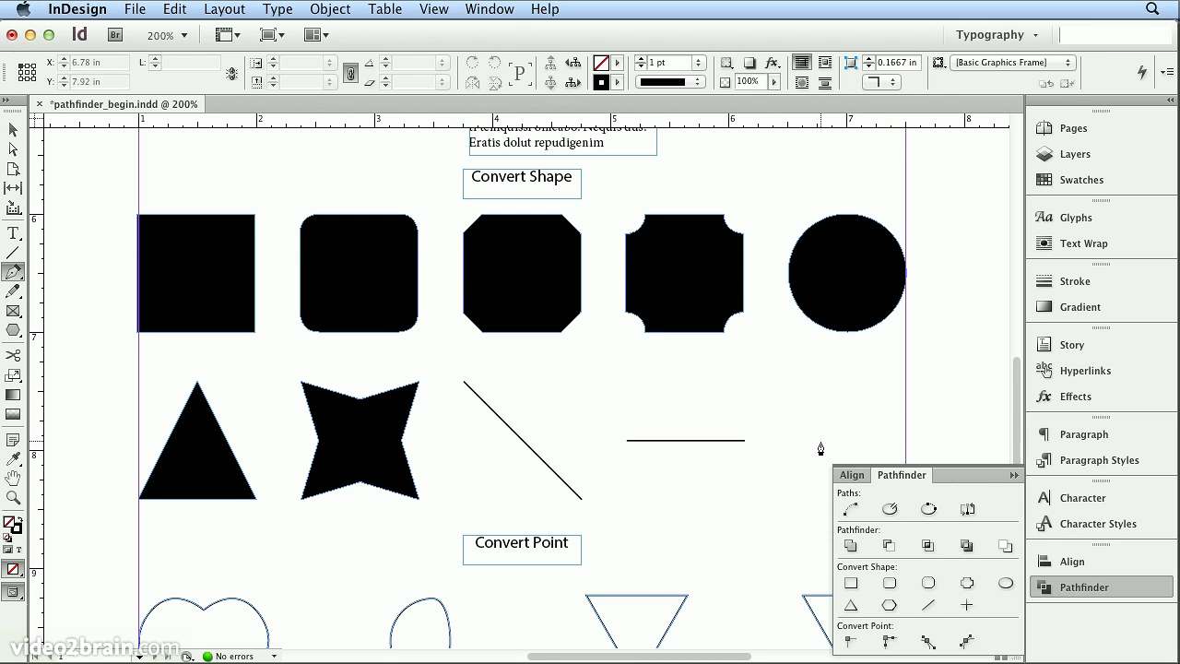
left_click_drag(1009, 378, 1022, 454)
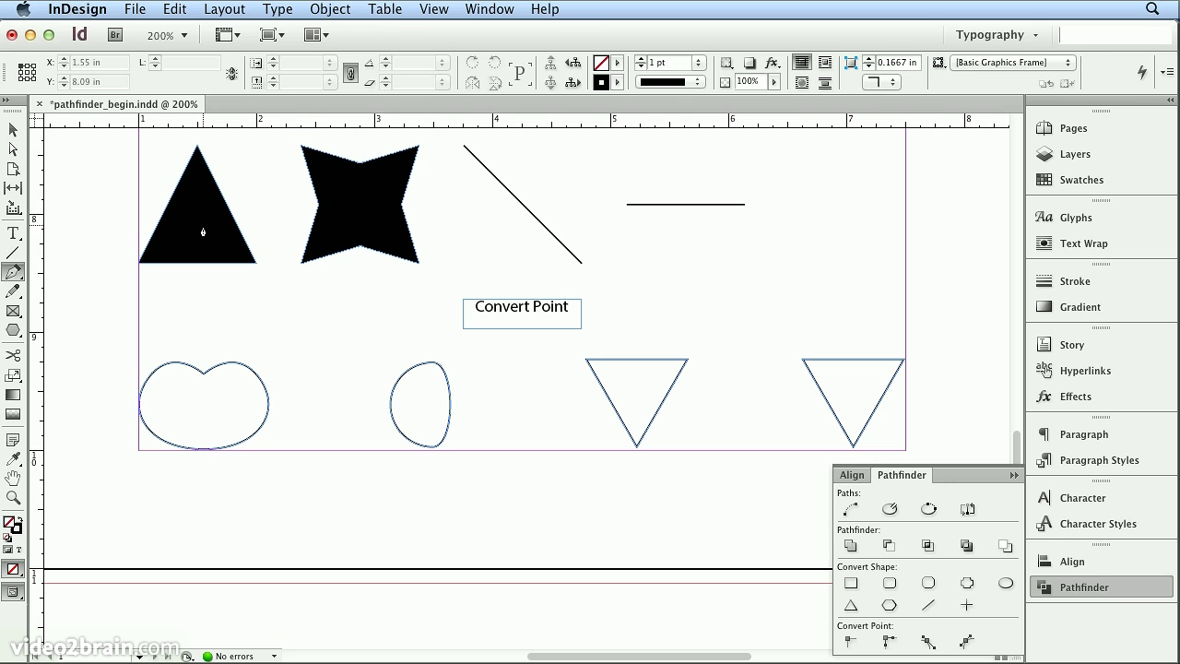
left_click(13, 150)
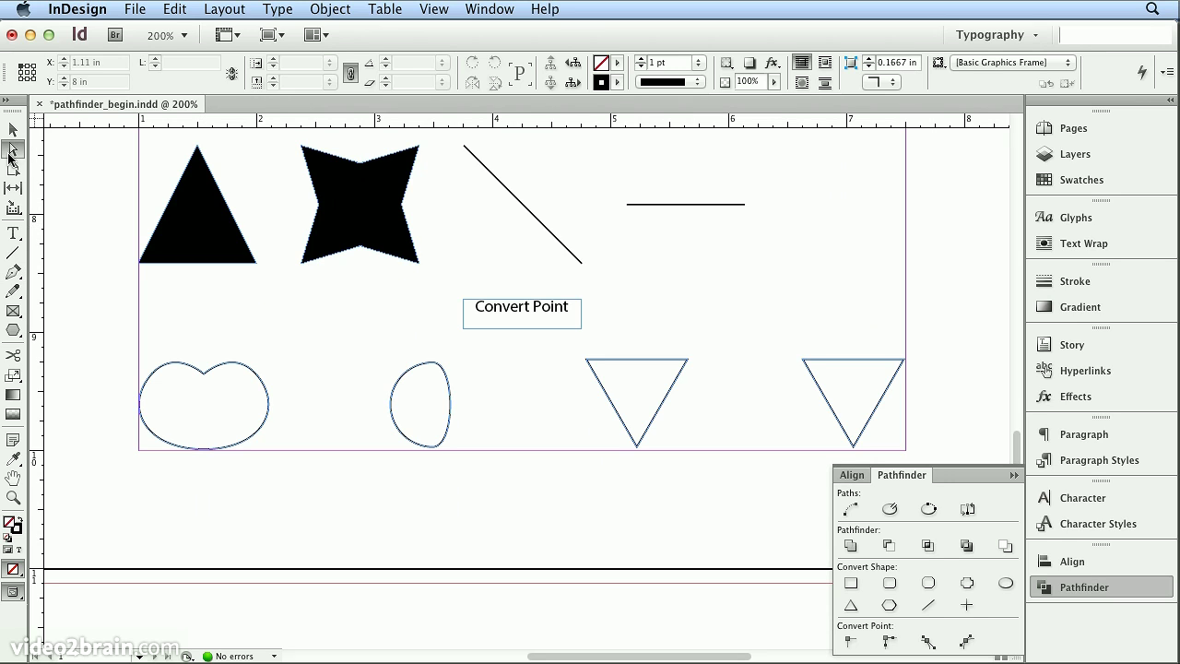
left_click(206, 451)
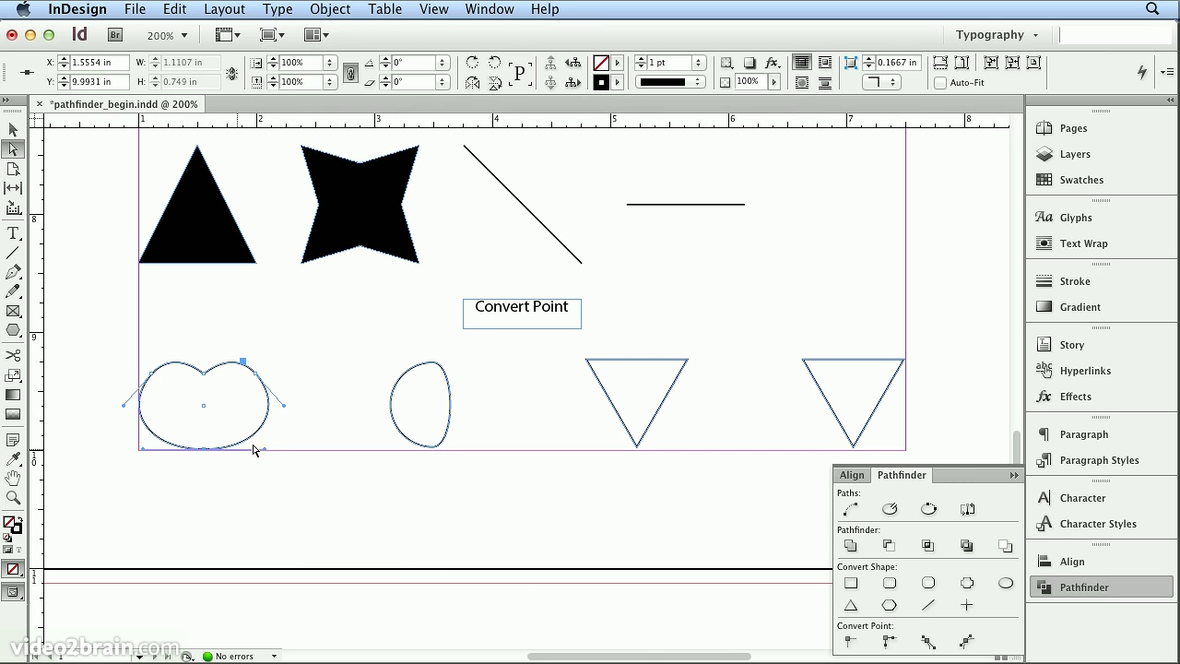
left_click(850, 640)
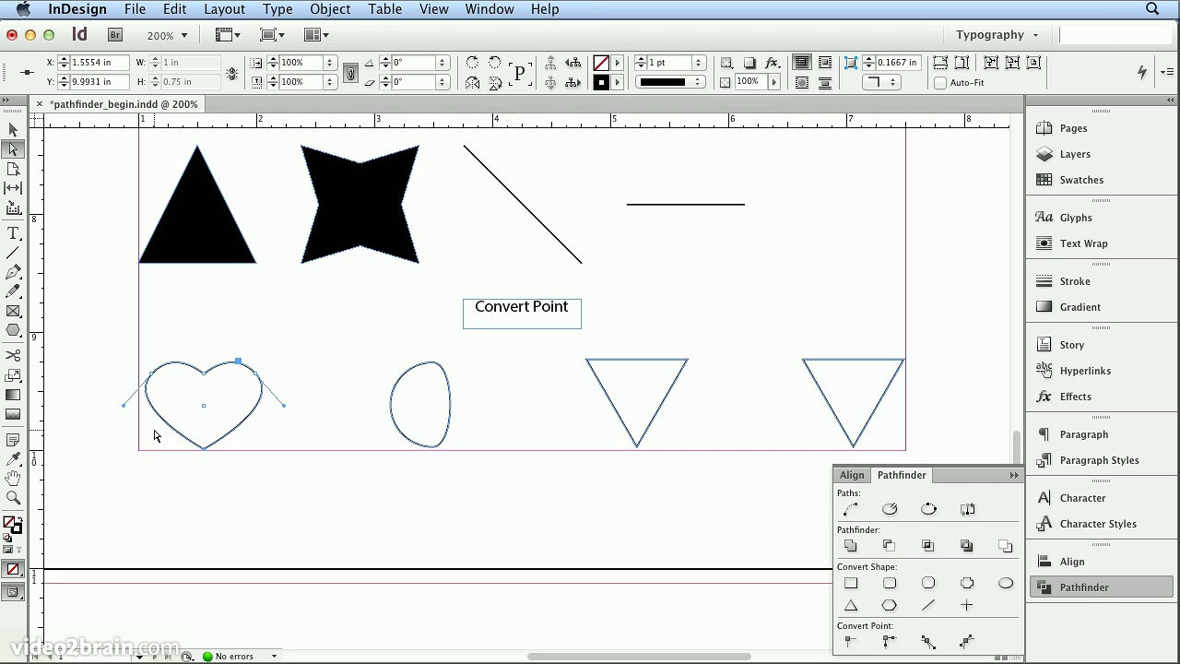
- Convert the second shape's top and bottom anchors to corner points and pull their right-hand direction handles inward to form a crescent
left_click(439, 362)
mouse_move(456, 362)
left_mouse_down()
mouse_move(450, 377)
mouse_move(457, 361)
left_mouse_up()
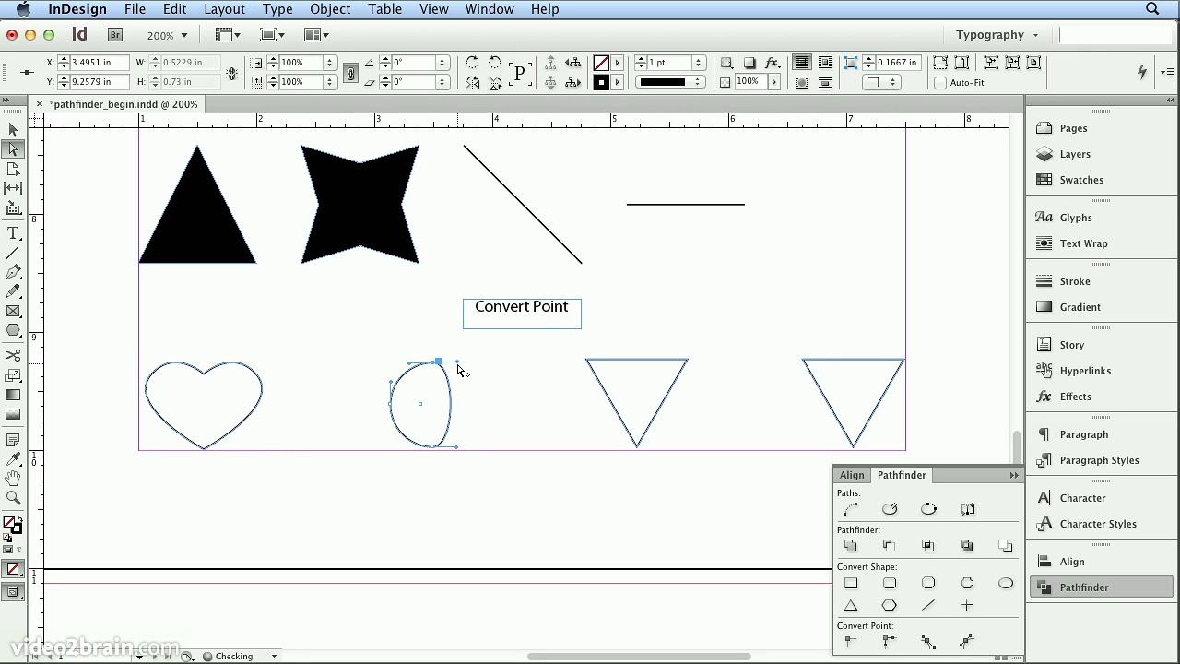
left_click(888, 643)
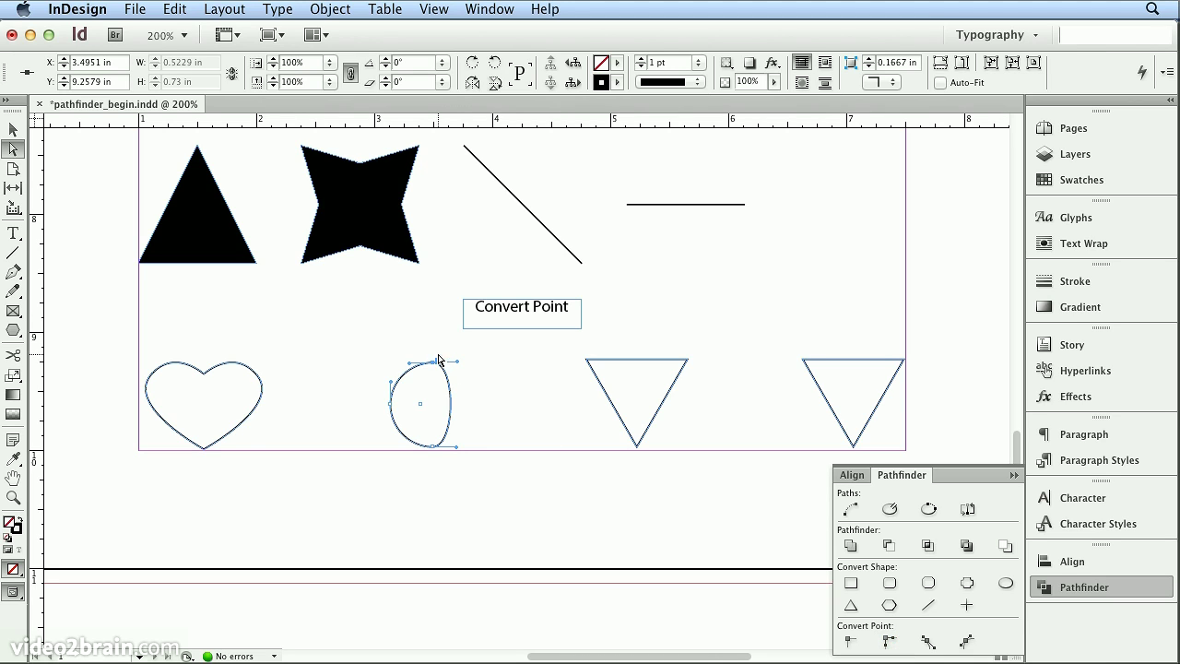
left_click_drag(457, 363, 398, 398)
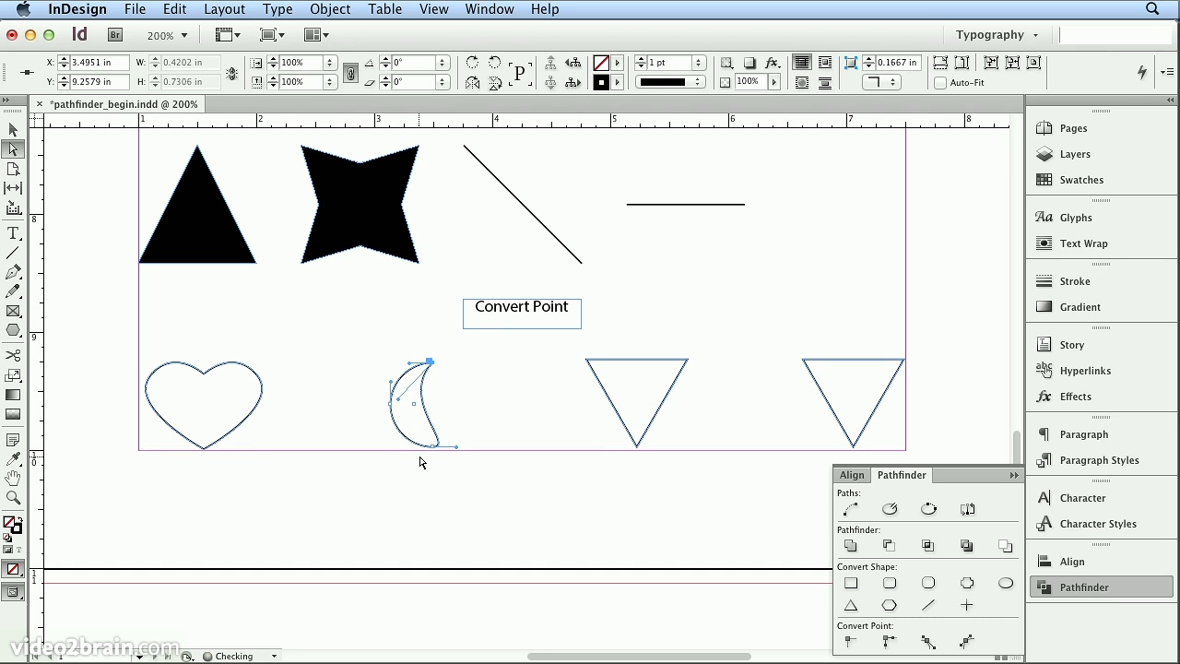
left_click(434, 448)
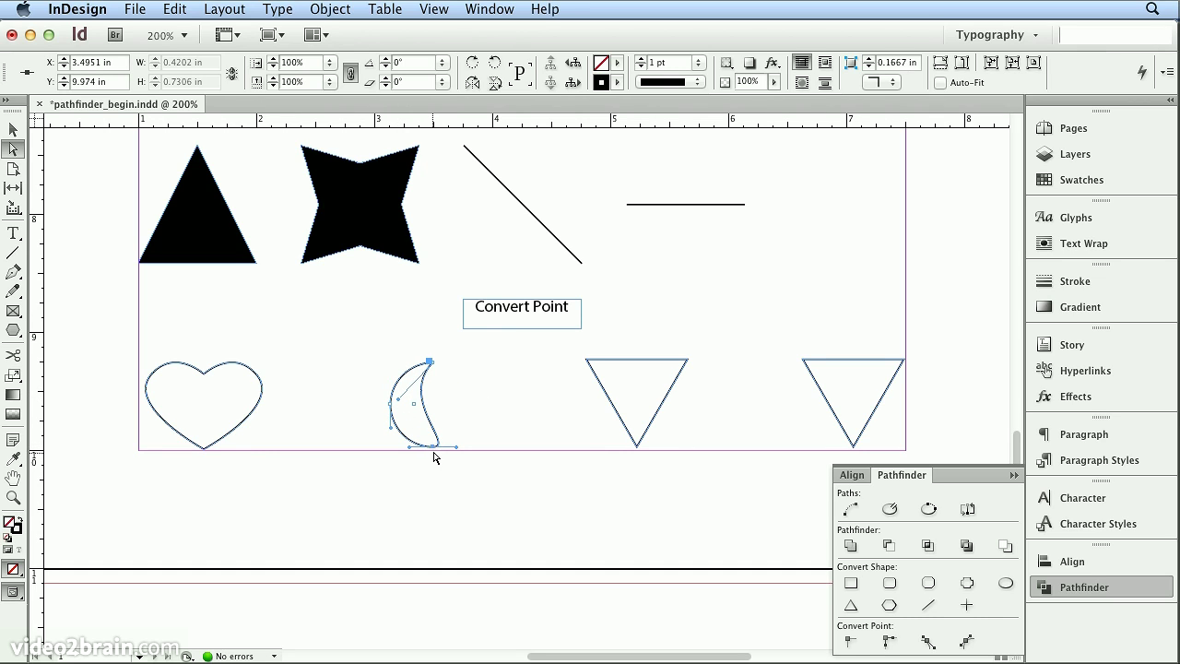
left_click(880, 642)
left_click_drag(459, 451, 405, 385)
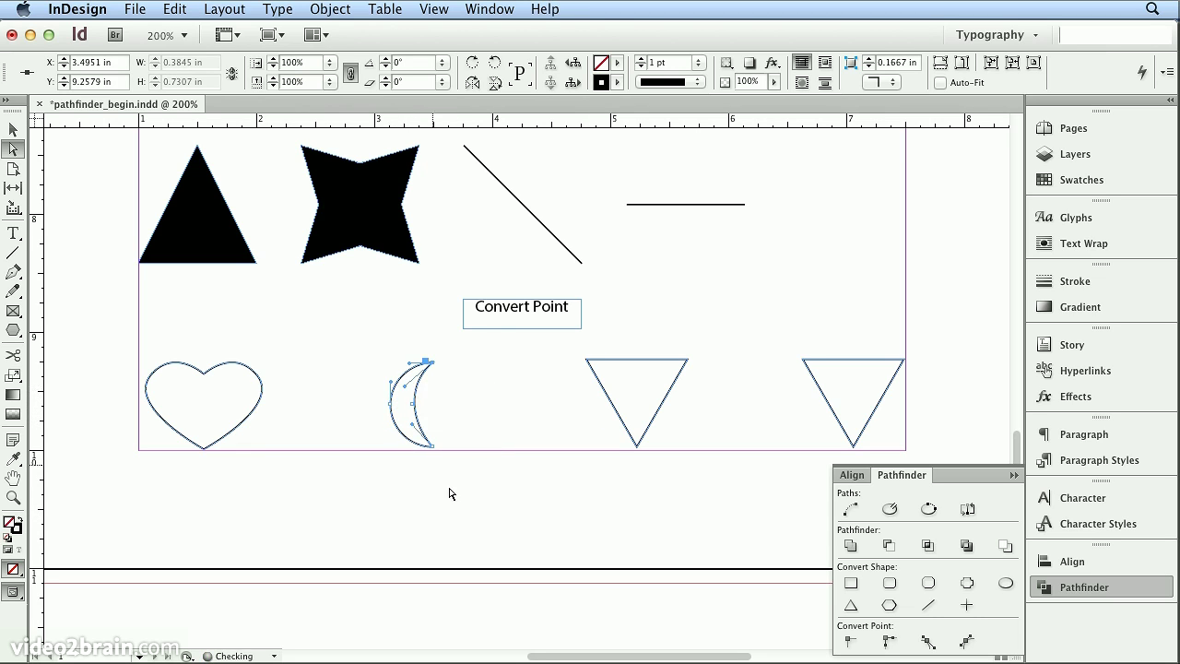
- Convert the two upper corner anchors of the third shape, the first triangle under Convert Point, to smooth points
left_click(622, 361)
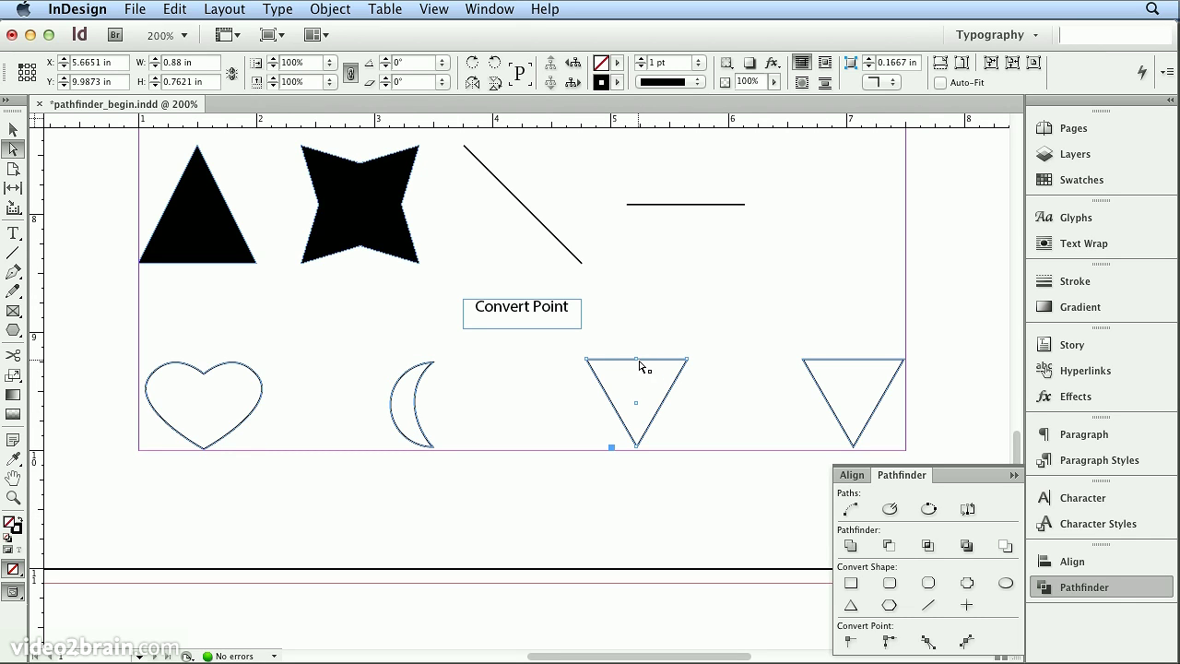
left_click(586, 359)
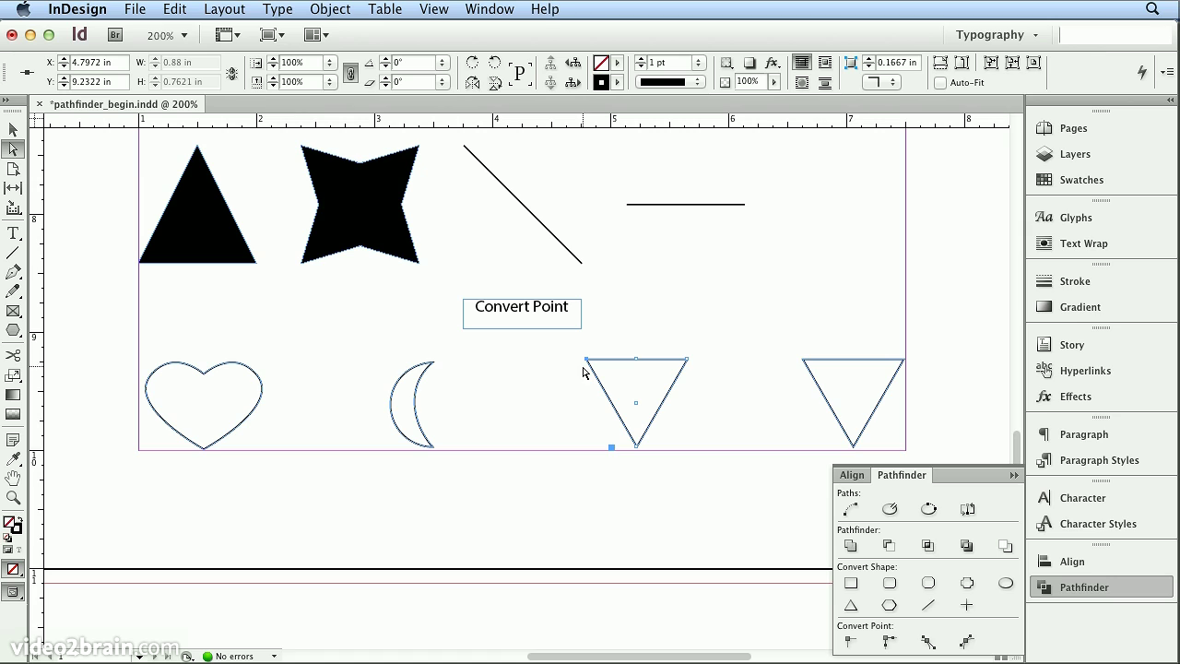
left_click(925, 640)
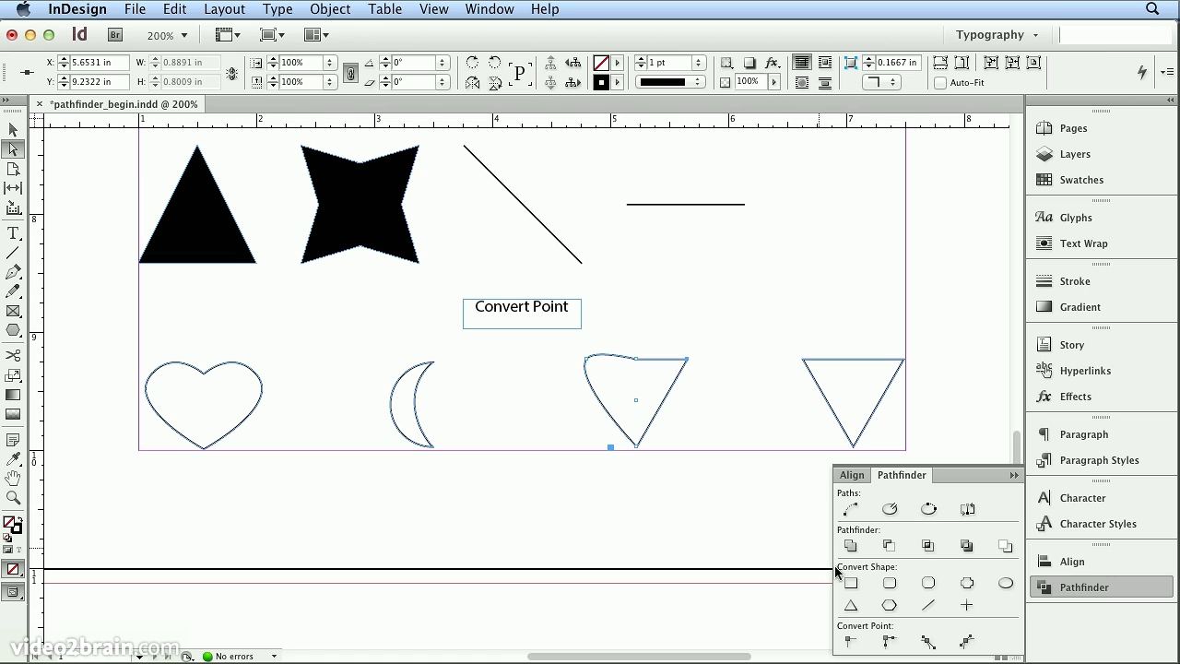
left_click(925, 641)
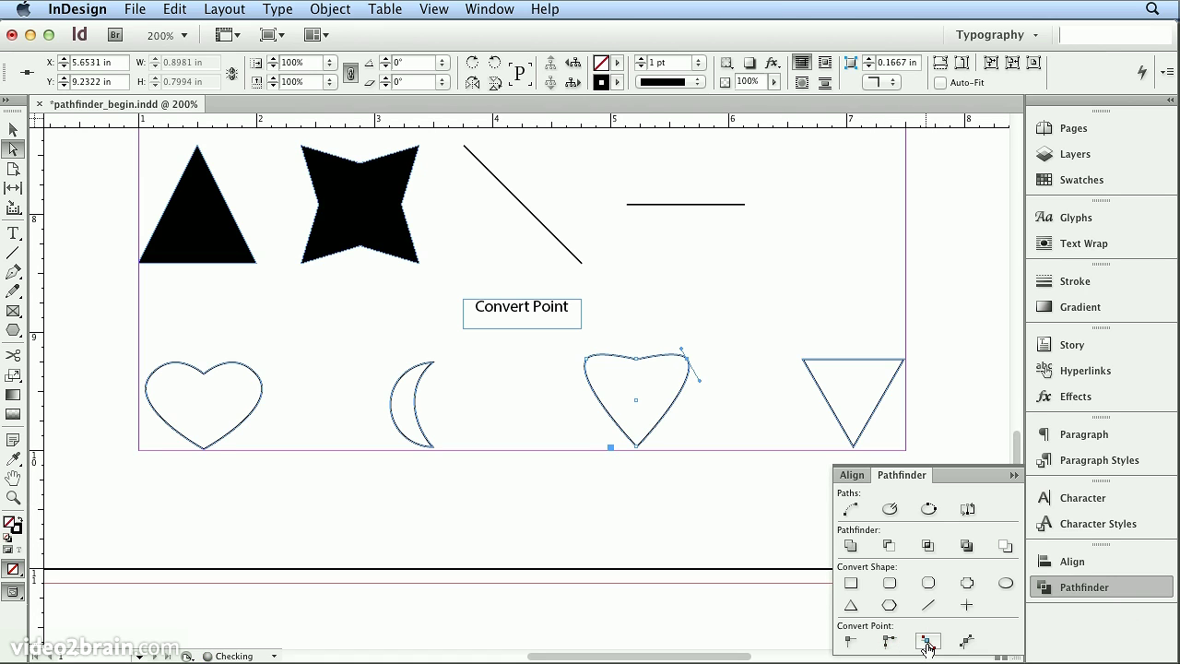
- Lengthen the direction handles of the third shape's two smooth points to round out the heart's lobes
left_click_drag(700, 381, 724, 417)
left_click_drag(680, 349, 669, 328)
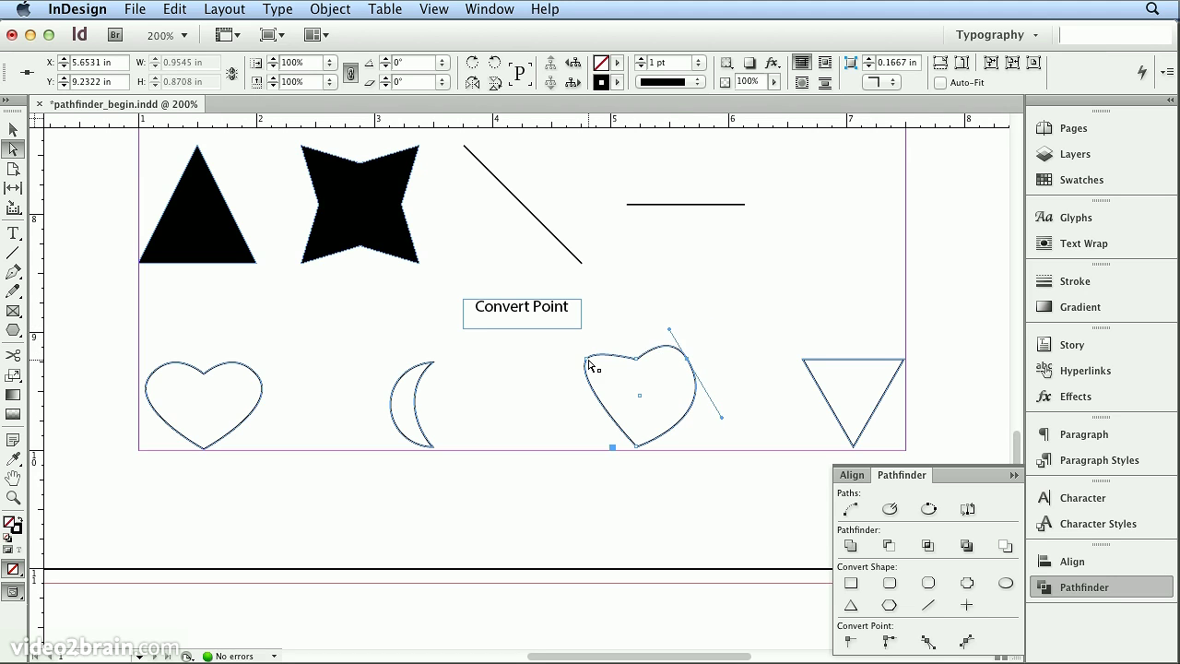
left_click_drag(587, 363, 553, 409)
left_click_drag(594, 351, 608, 333)
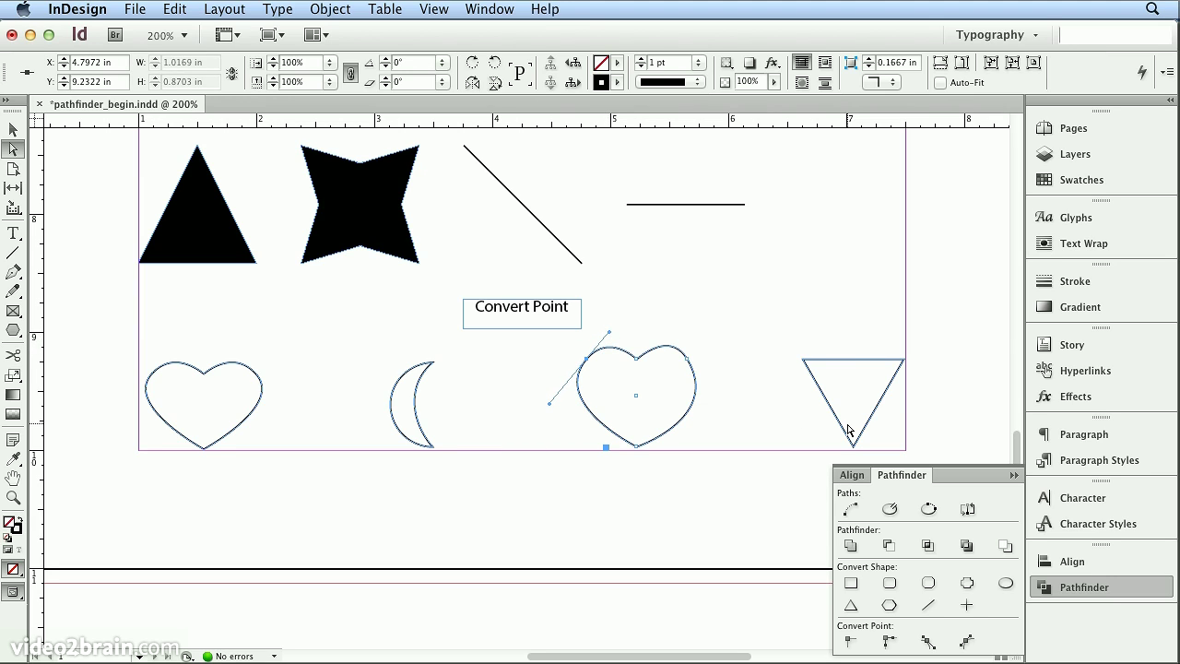
- Convert the two upper corner anchors of the last triangle under Convert Point to symmetrical points
left_click(904, 359)
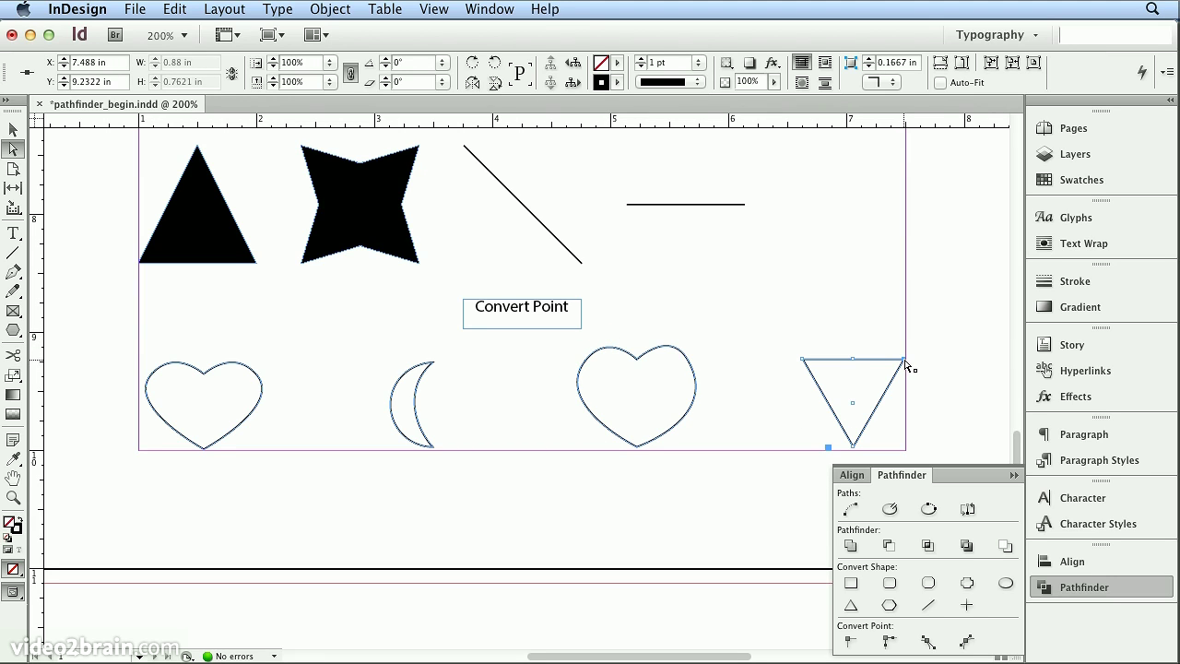
left_click(968, 643)
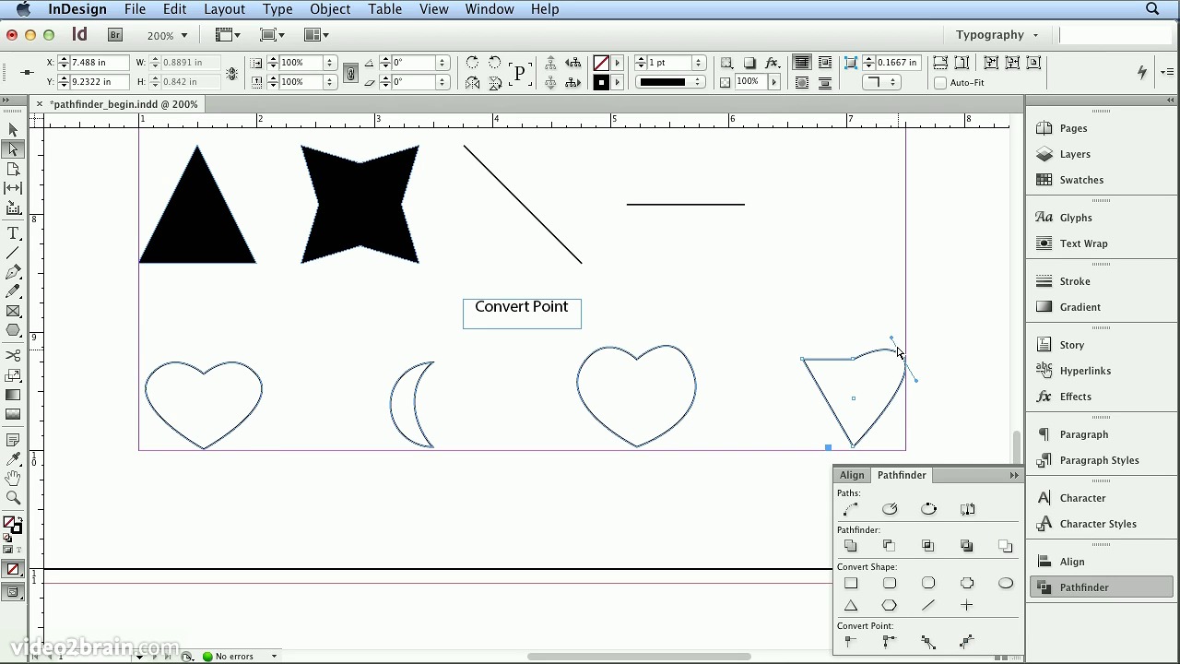
left_click(805, 360)
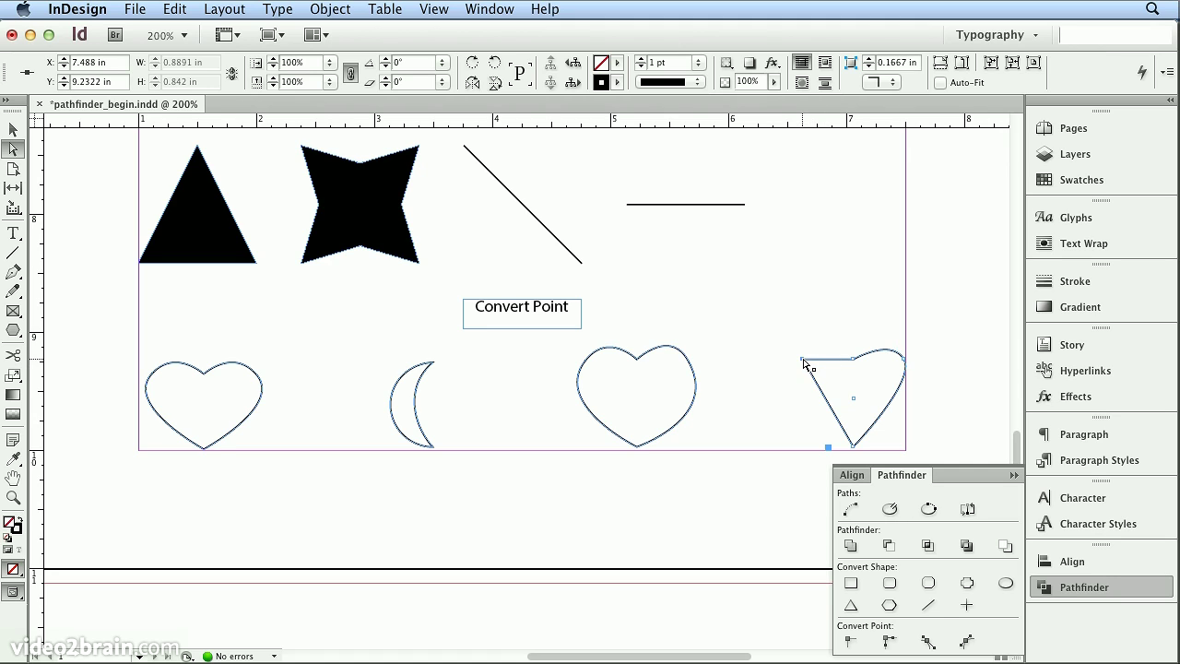
left_click(965, 641)
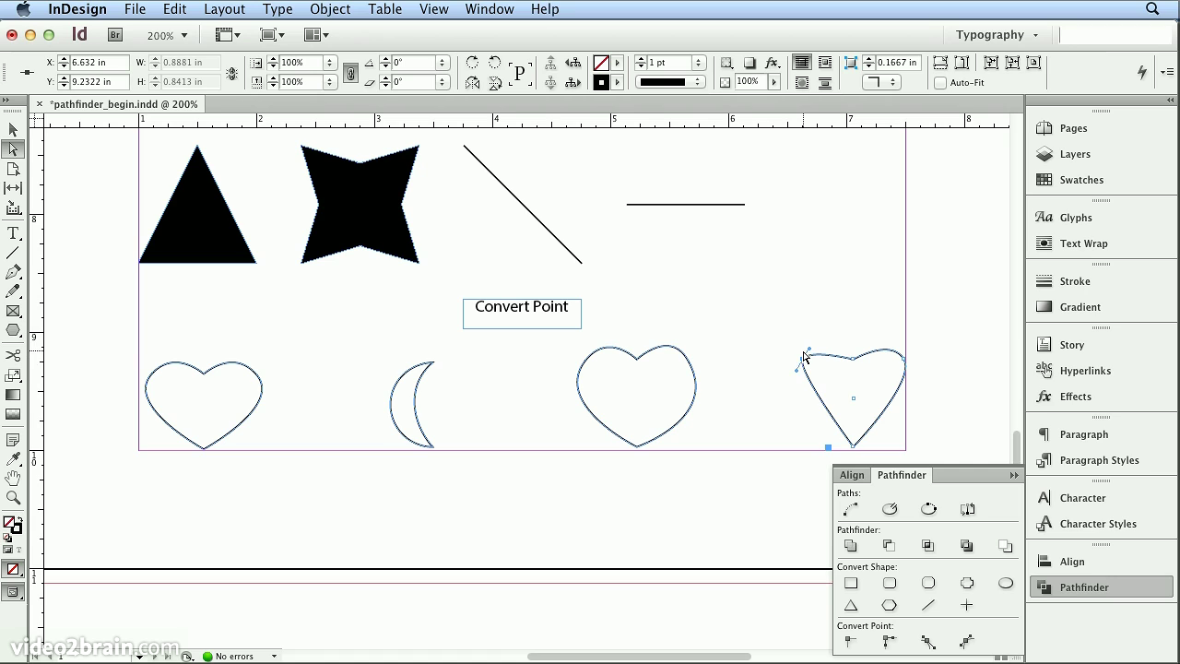
- Lengthen the direction handles of the last shape's upper-left symmetrical point to make that lobe fuller
left_click(903, 359)
left_click(803, 359)
left_click_drag(810, 354, 792, 380)
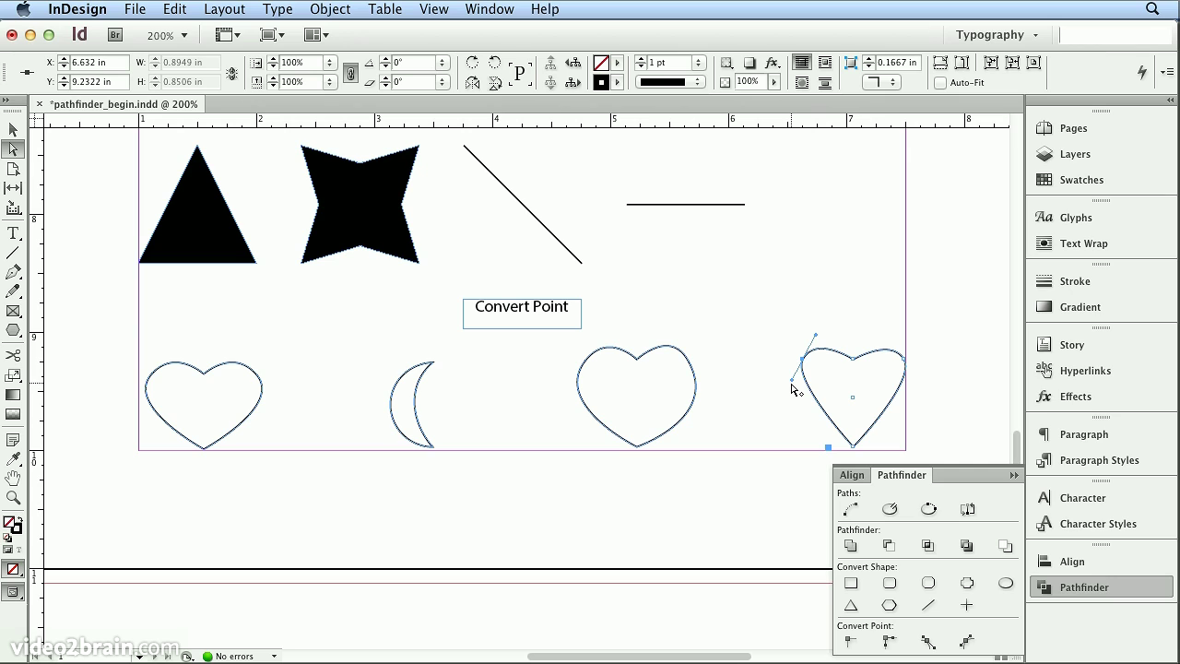